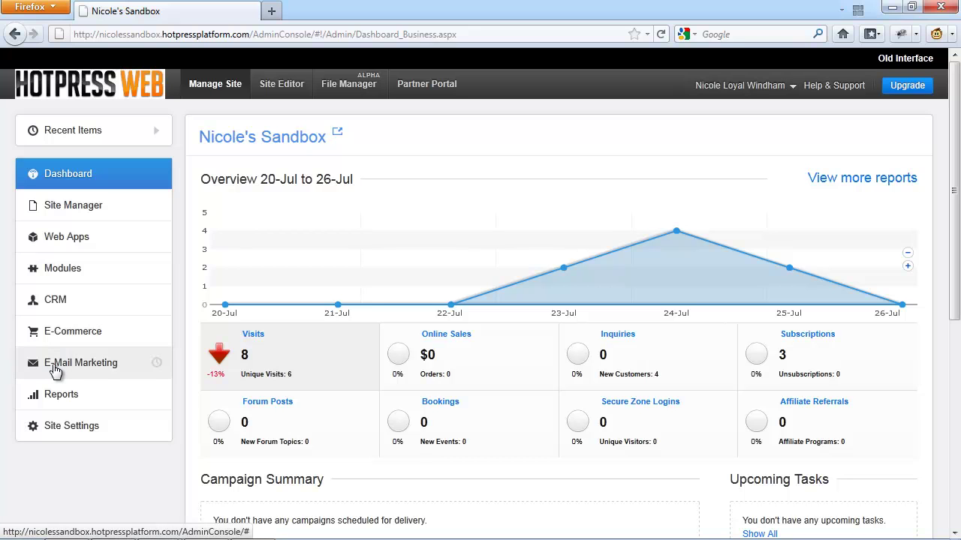
# Create a new mailing list named "New List" under E-Mail Marketing and save it.
pyautogui.click(58, 369)
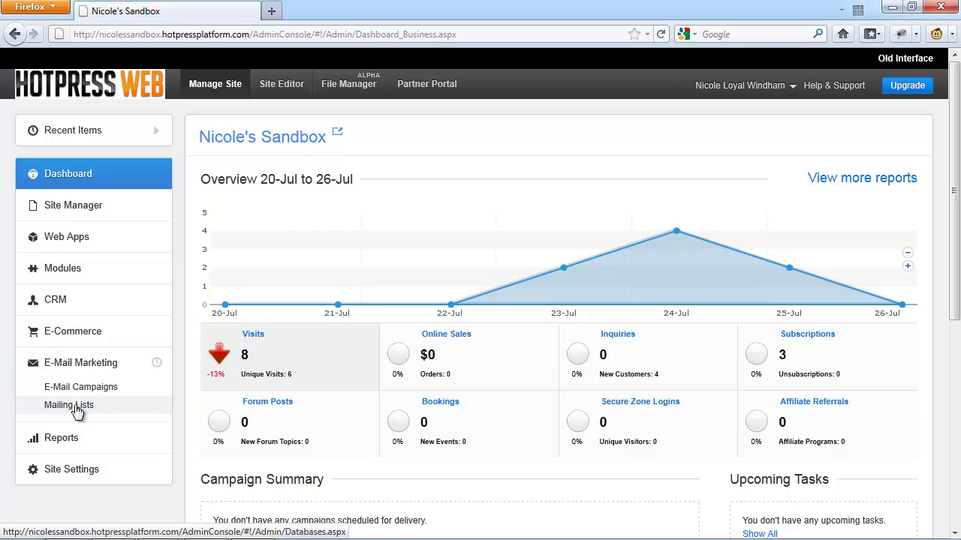
pyautogui.click(76, 412)
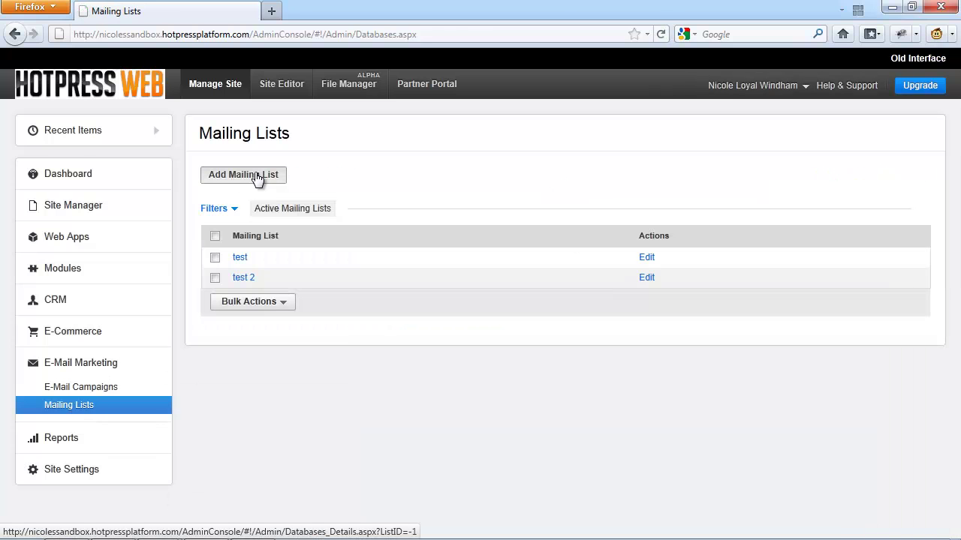
pyautogui.click(255, 175)
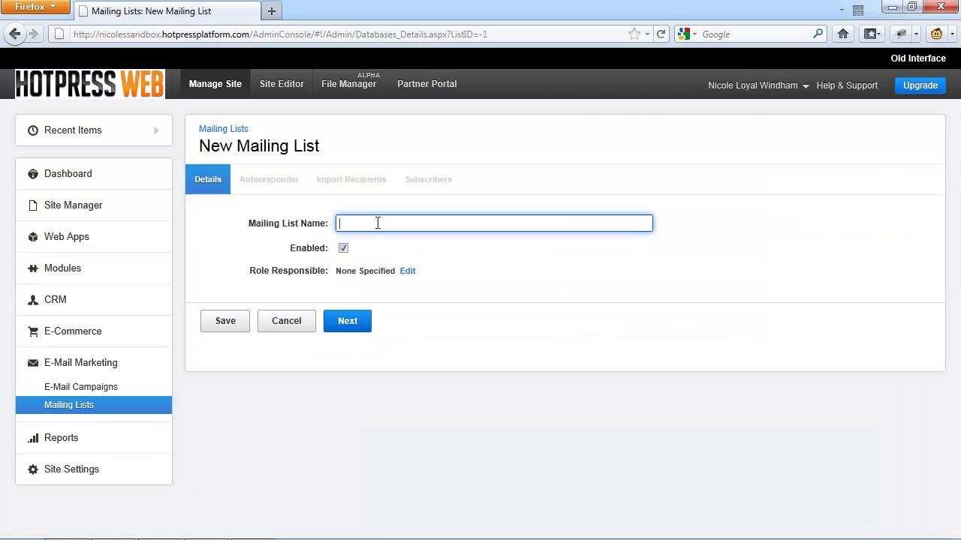
pyautogui.write('New List')
pyautogui.click(235, 324)
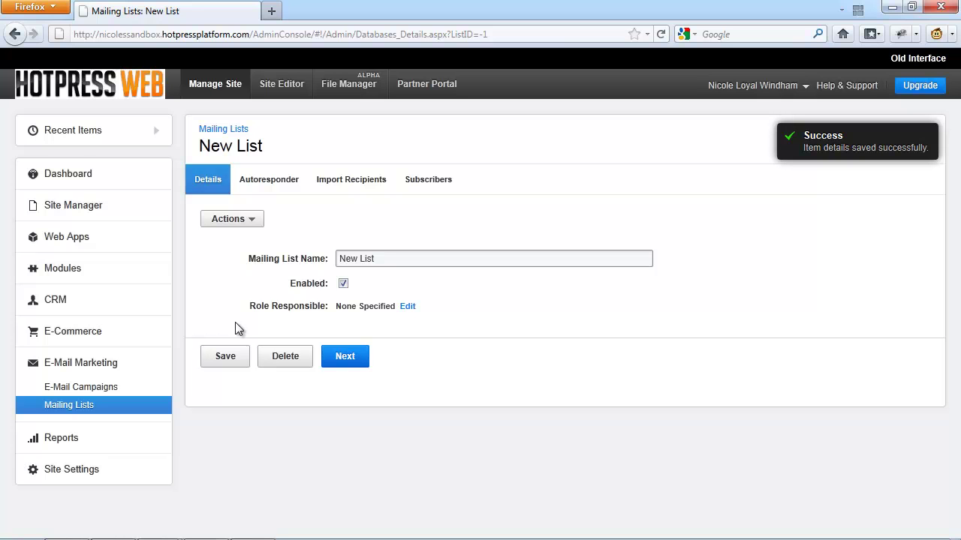
# Insert the list's subscription box on the newsletter signup page, publish it and preview the page.
pyautogui.click(249, 224)
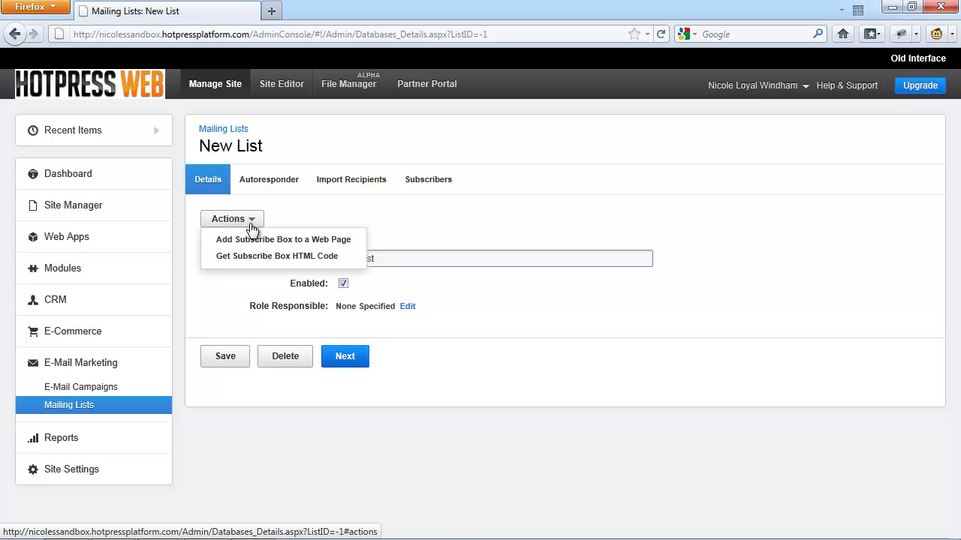
pyautogui.click(254, 246)
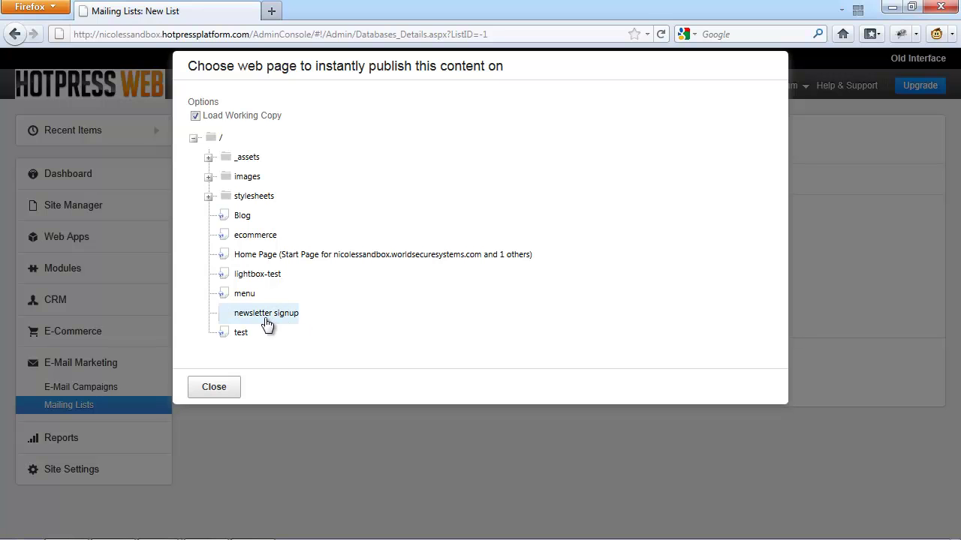
pyautogui.click(263, 319)
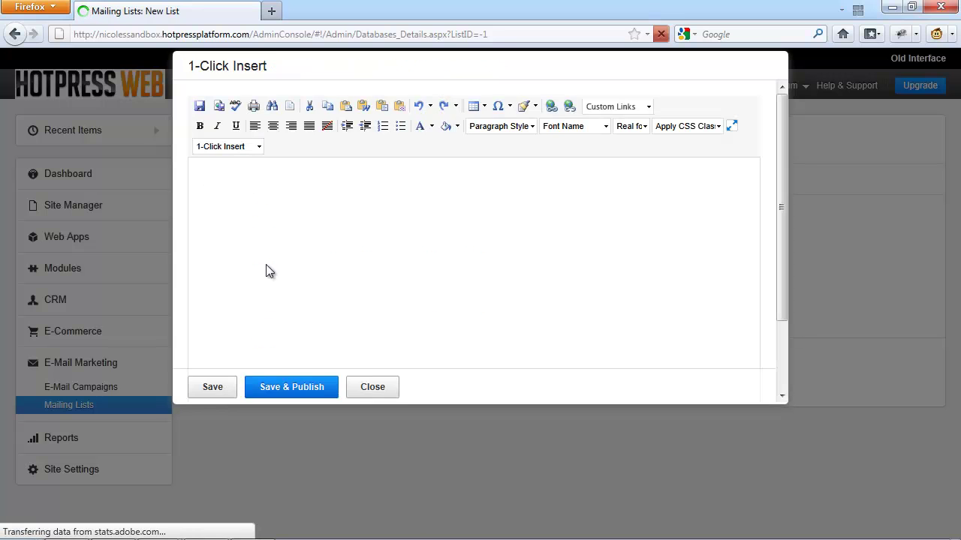
pyautogui.click(229, 169)
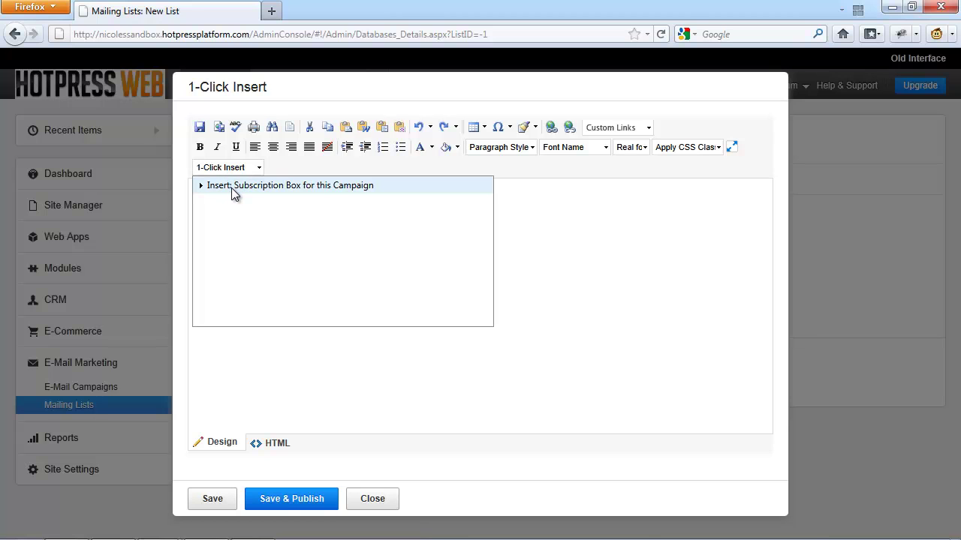
pyautogui.click(233, 191)
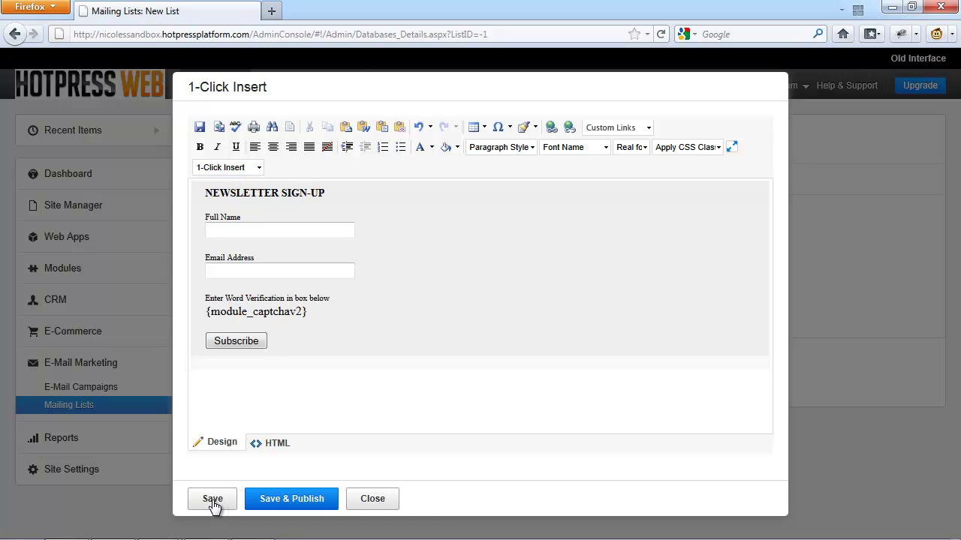
pyautogui.click(274, 509)
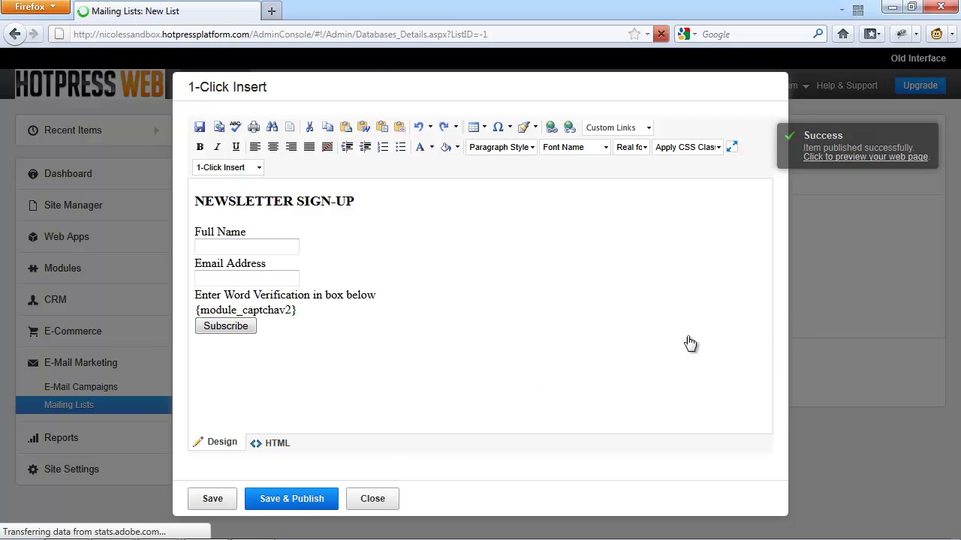
pyautogui.click(819, 157)
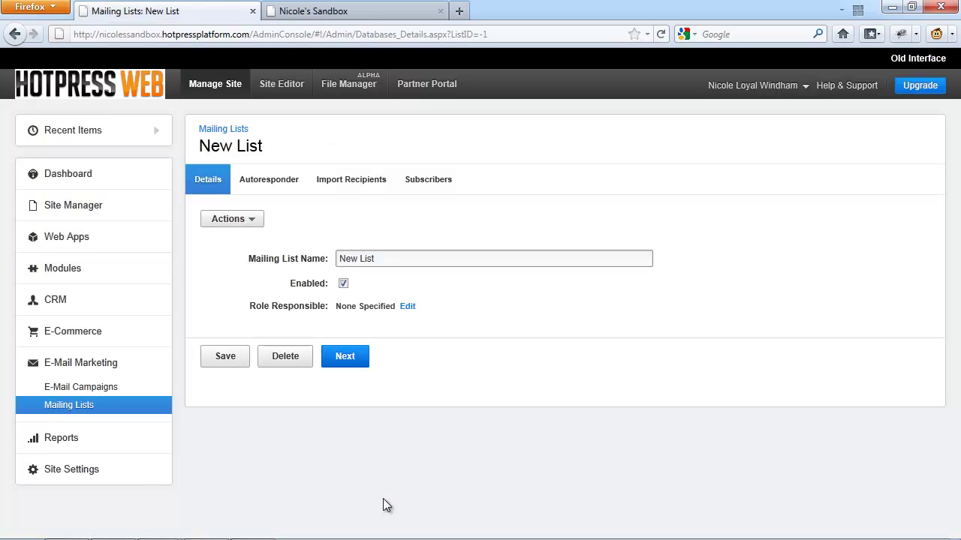
# Display the HTML code of New List's subscribe box and select all of the code.
pyautogui.click(221, 224)
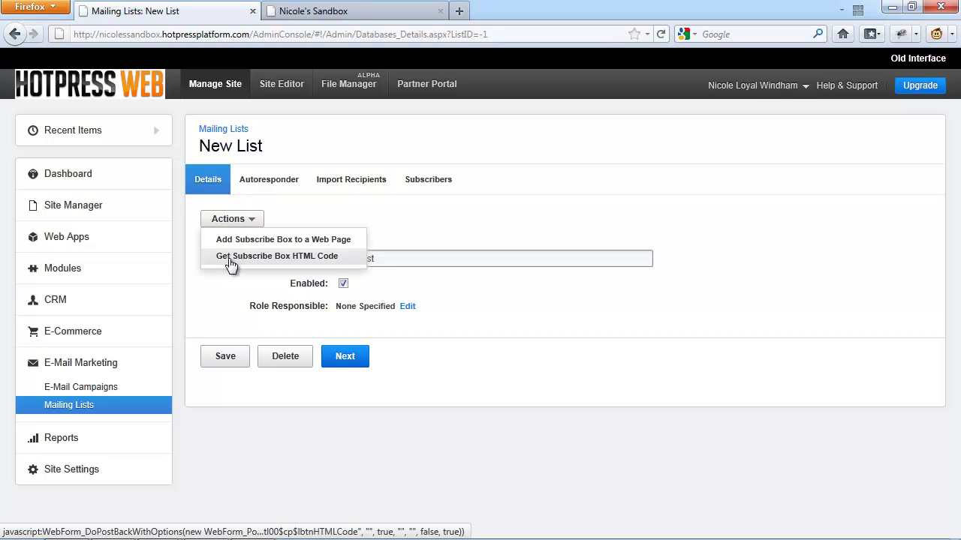
pyautogui.click(223, 258)
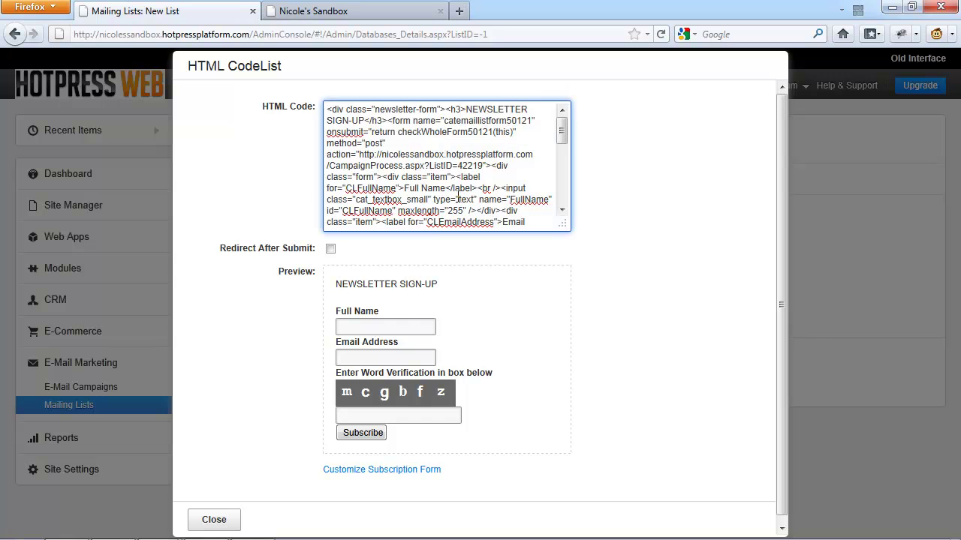
pyautogui.hotkey('ctrl', 'a')
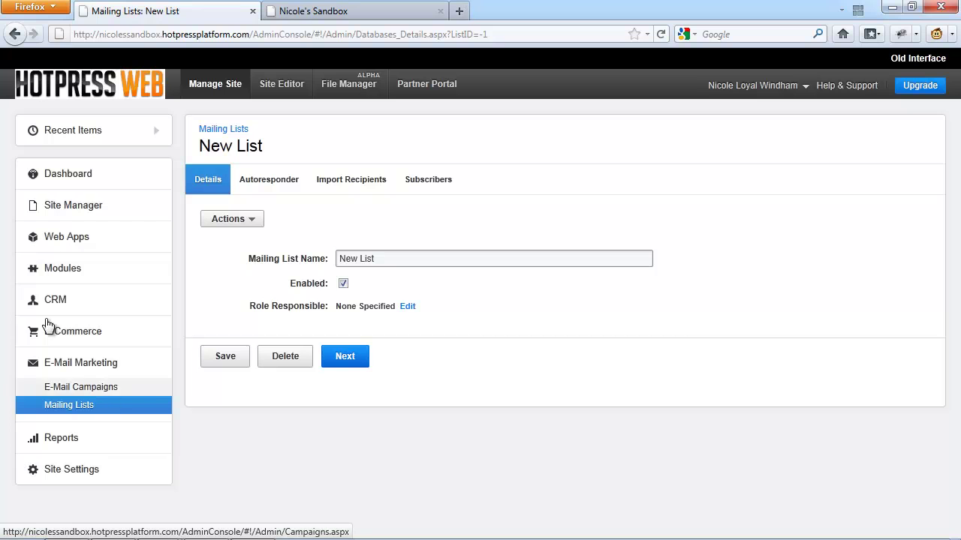
# Add the New List subscription field to the Contact Us Form web form and check it at the form's end.
pyautogui.click(65, 204)
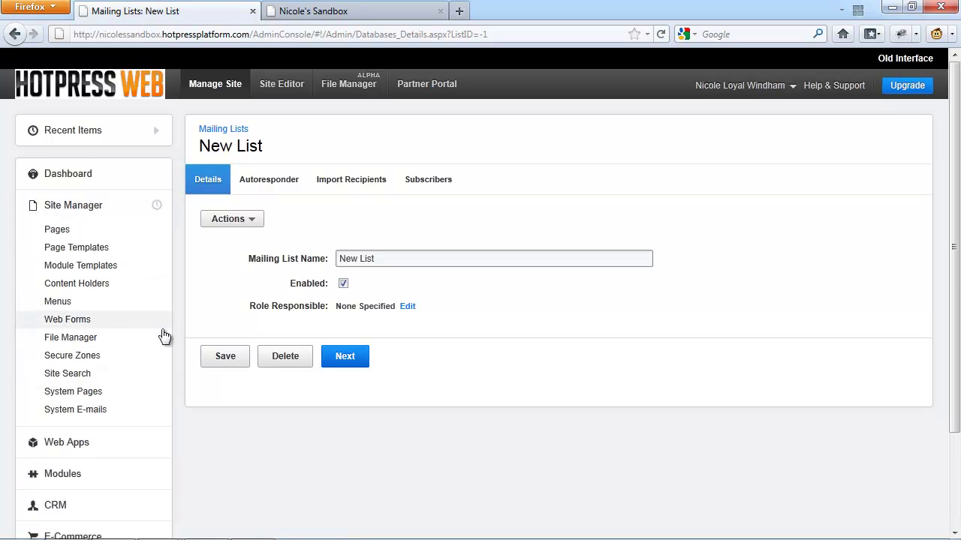
pyautogui.click(60, 322)
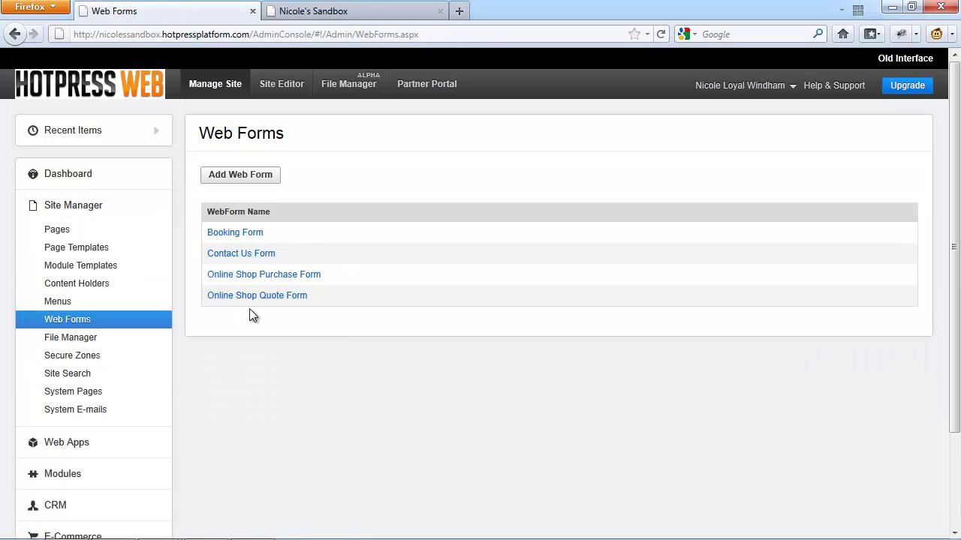
pyautogui.click(226, 255)
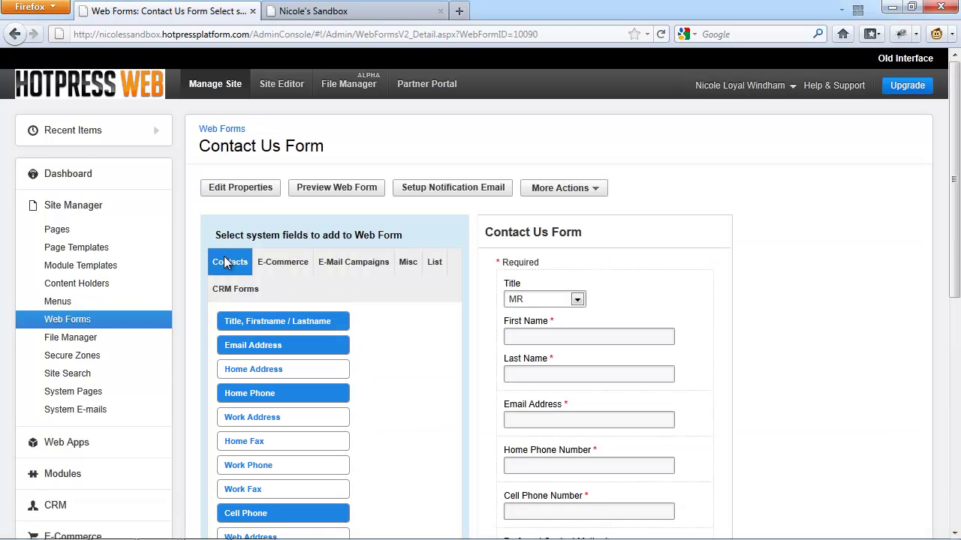
pyautogui.click(435, 264)
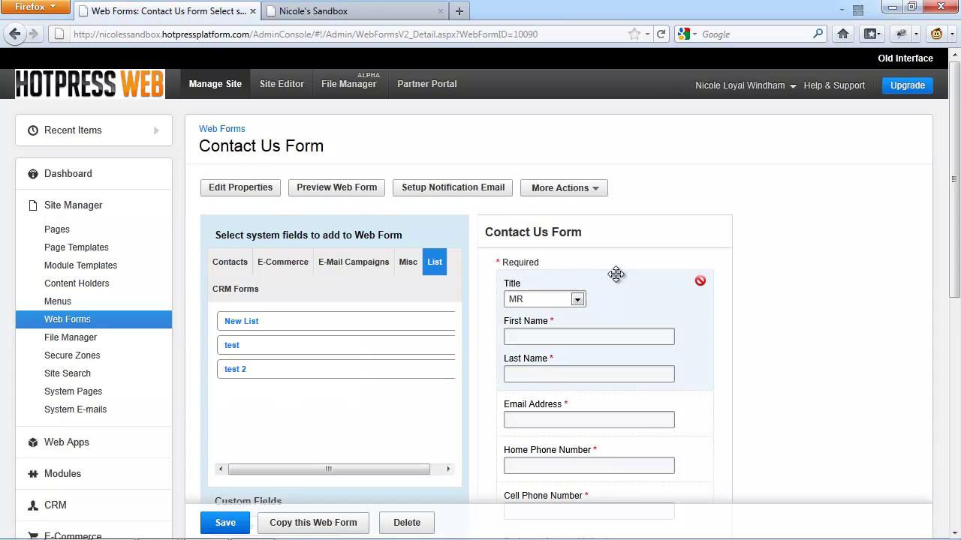
pyautogui.scroll(-2, 754, 283)
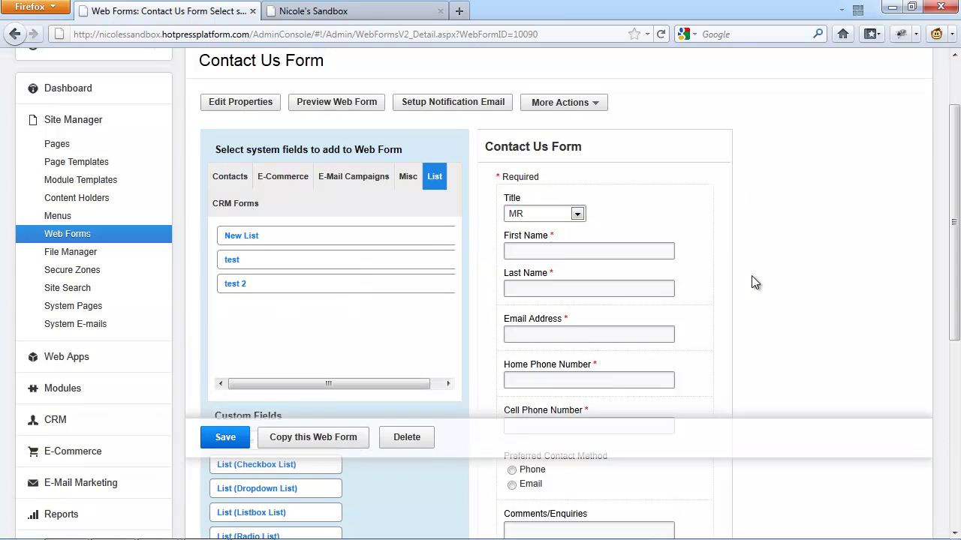
pyautogui.click(247, 236)
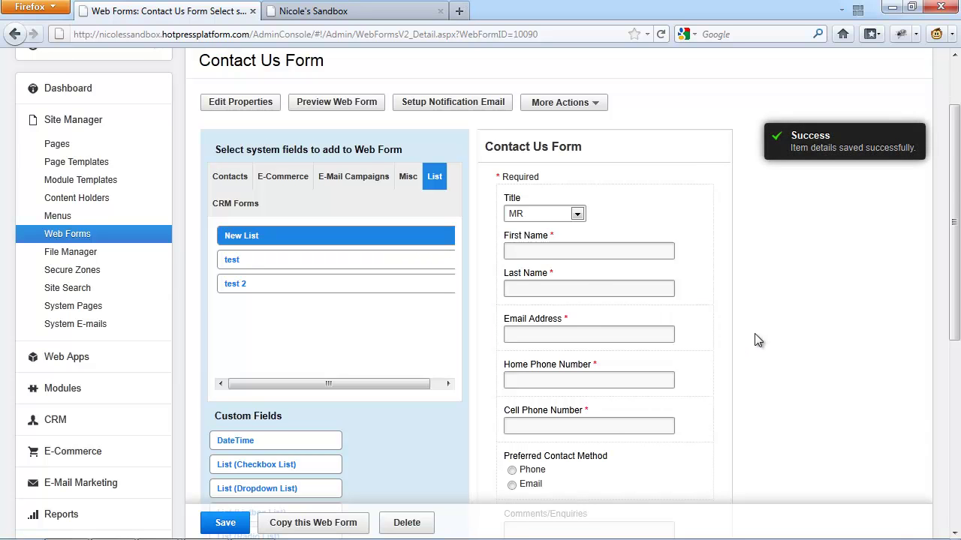
pyautogui.scroll(-6, 756, 335)
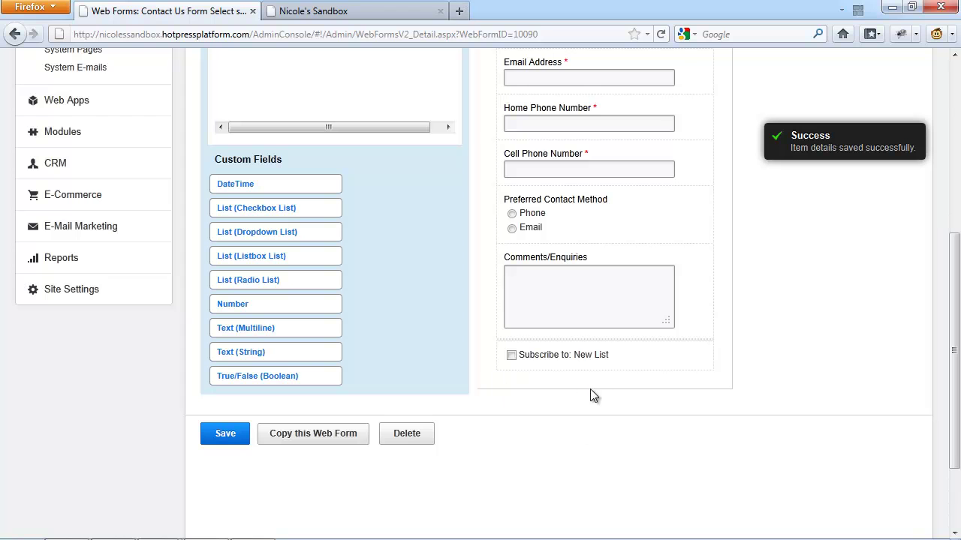
pyautogui.moveTo(570, 348)
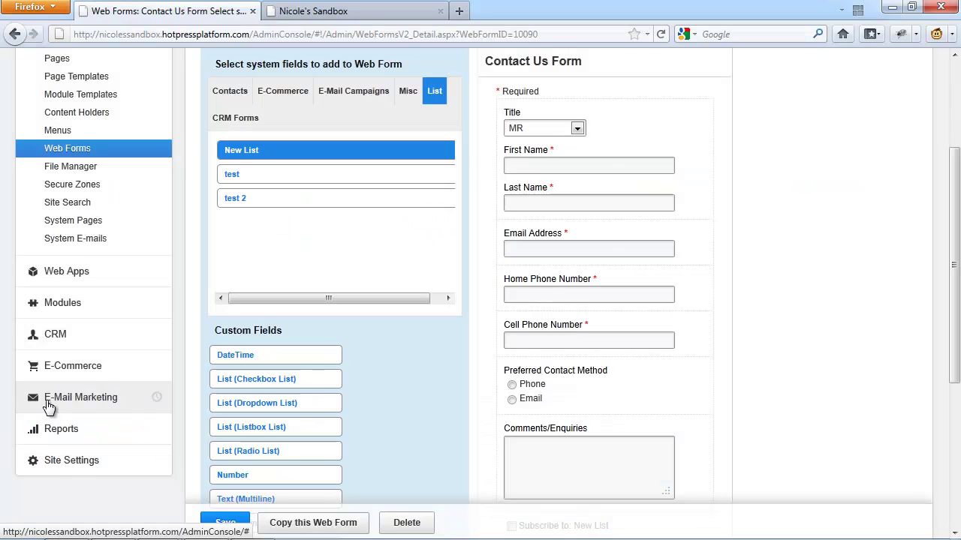
# Download the recipient import template for the New List mailing list and open it in Microsoft Excel.
pyautogui.click(44, 400)
pyautogui.click(47, 235)
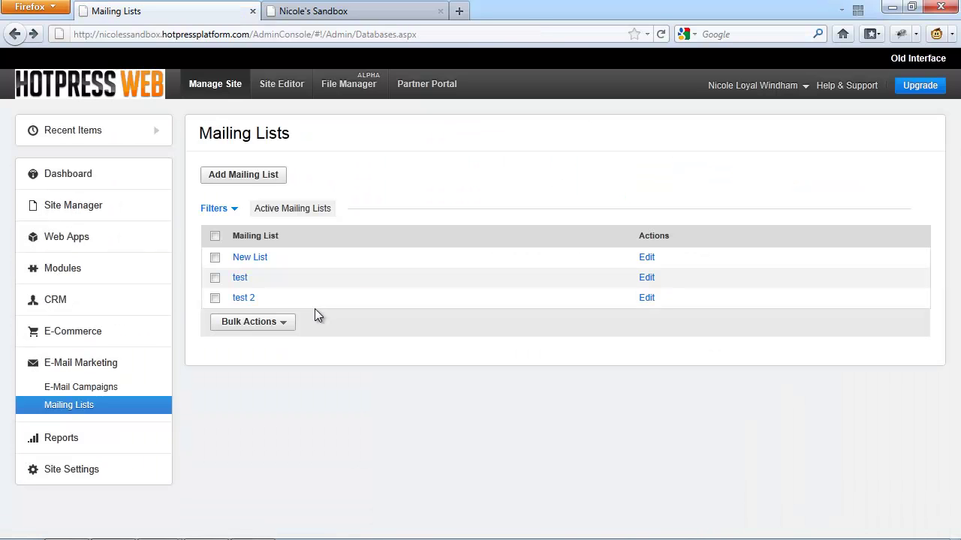
pyautogui.click(245, 260)
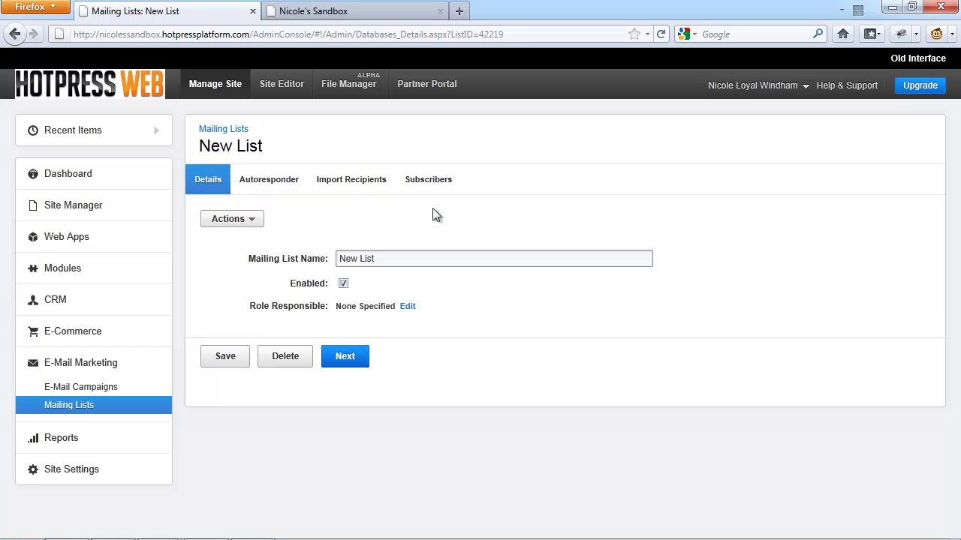
pyautogui.click(344, 186)
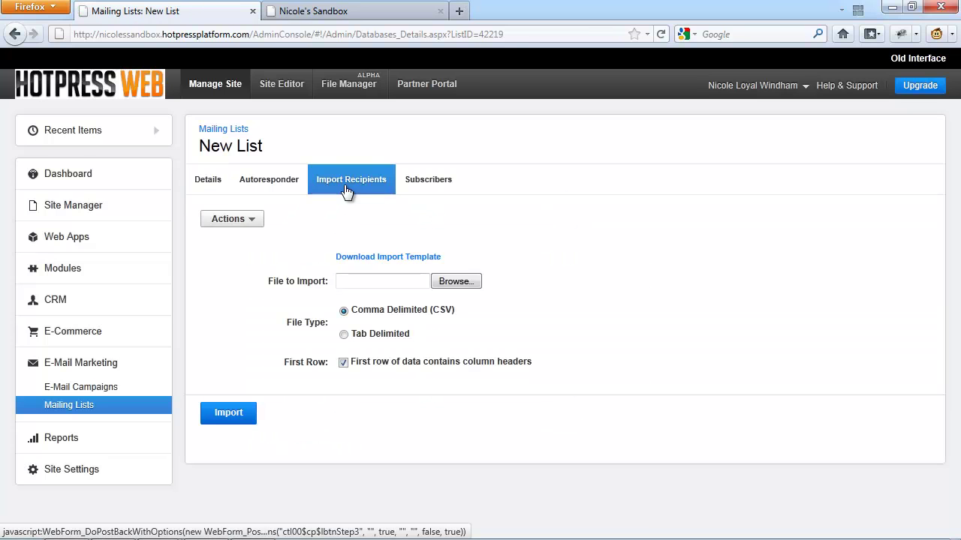
pyautogui.click(377, 259)
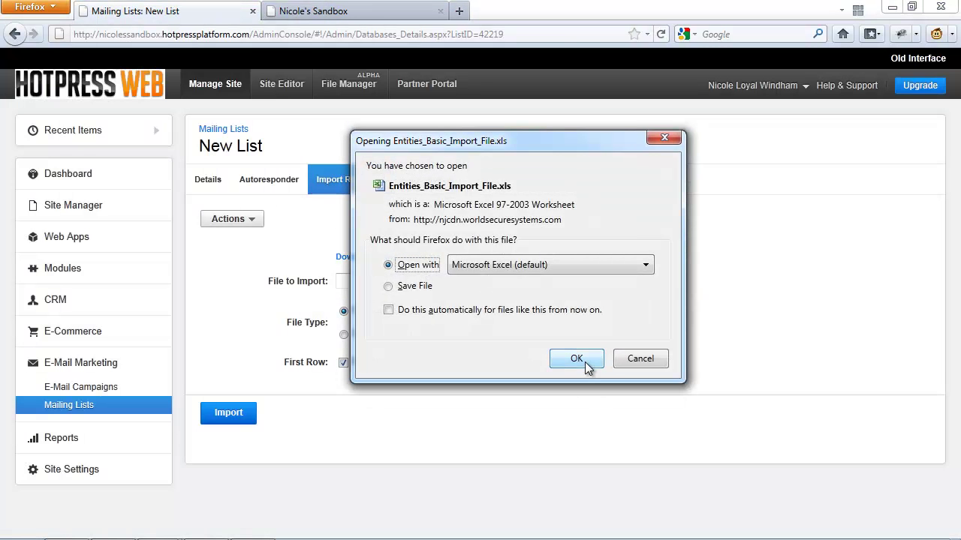
pyautogui.click(576, 359)
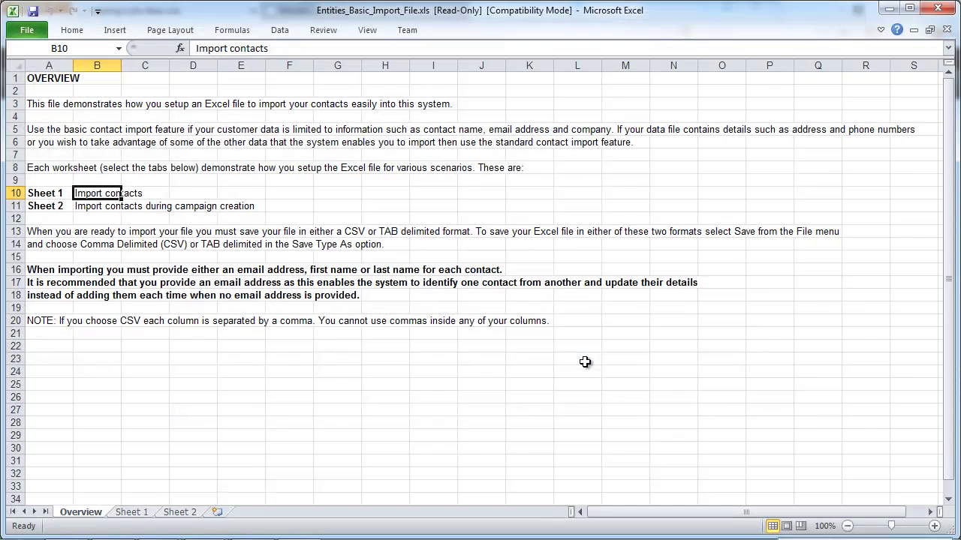
# Copy the Email Address through Last Name columns, rows 1 to 3 of Sheet 1, into blank workbook Book1 and widen column A.
pyautogui.click(131, 513)
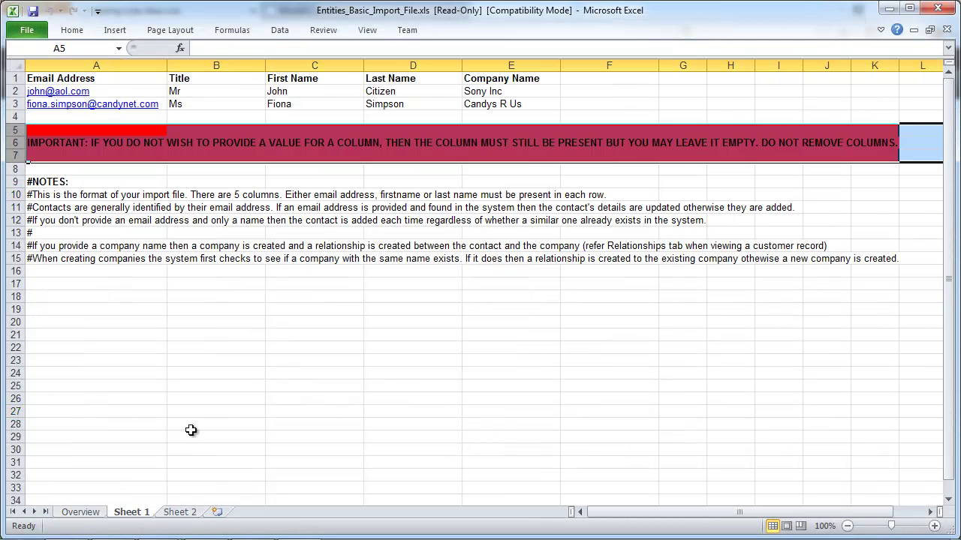
pyautogui.moveTo(115, 78); pyautogui.dragTo(395, 101)
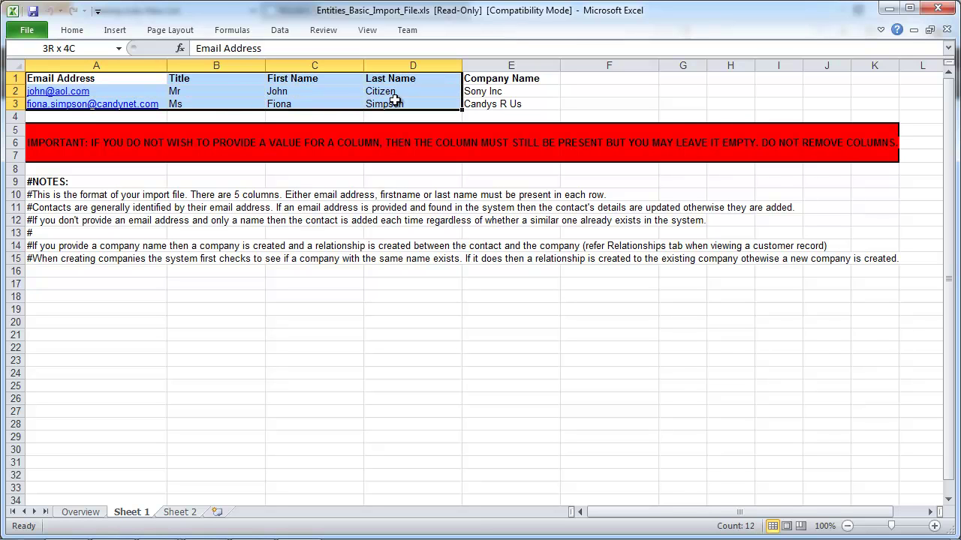
pyautogui.hotkey('ctrl', 'c')
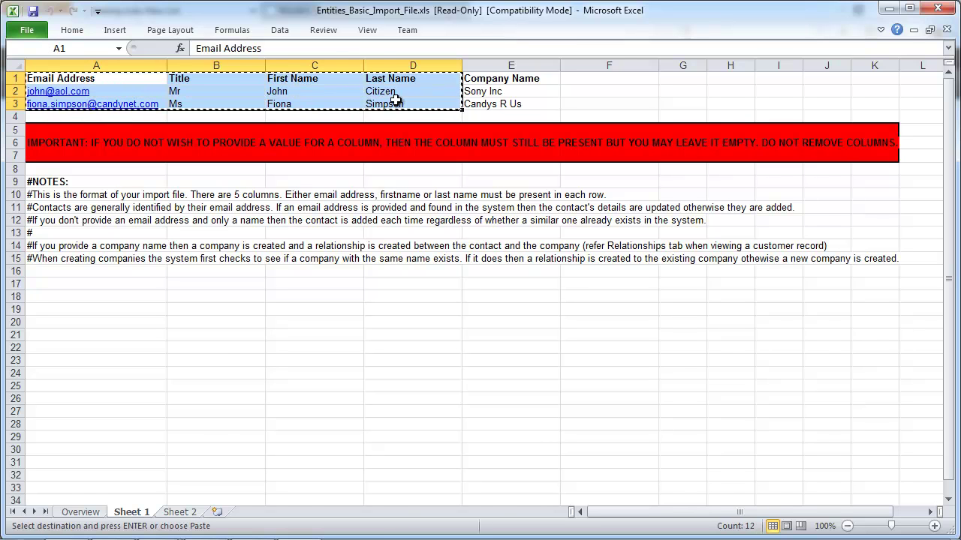
pyautogui.hotkey('ctrl', 'Tab')
pyautogui.hotkey('ctrl', 'v')
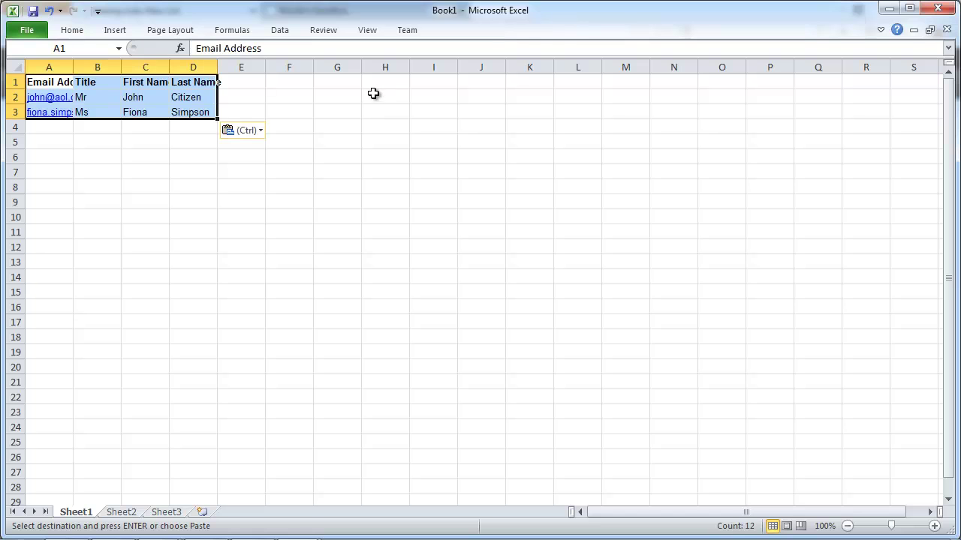
pyautogui.moveTo(73, 67); pyautogui.dragTo(129, 66)
pyautogui.click(326, 174)
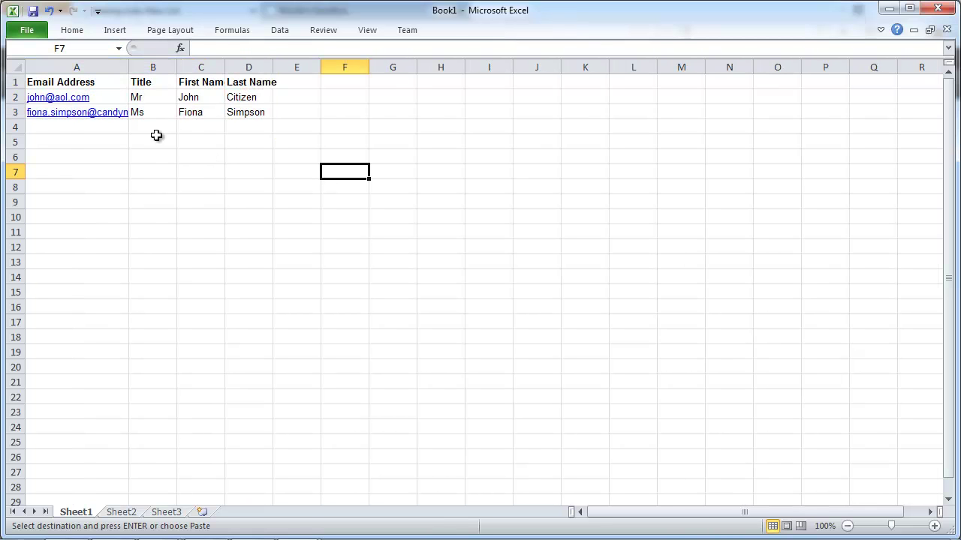
# Delete the Title column from Book1 and widen the First Name and Last Name columns.
pyautogui.click(154, 67)
pyautogui.rightClick(157, 67)
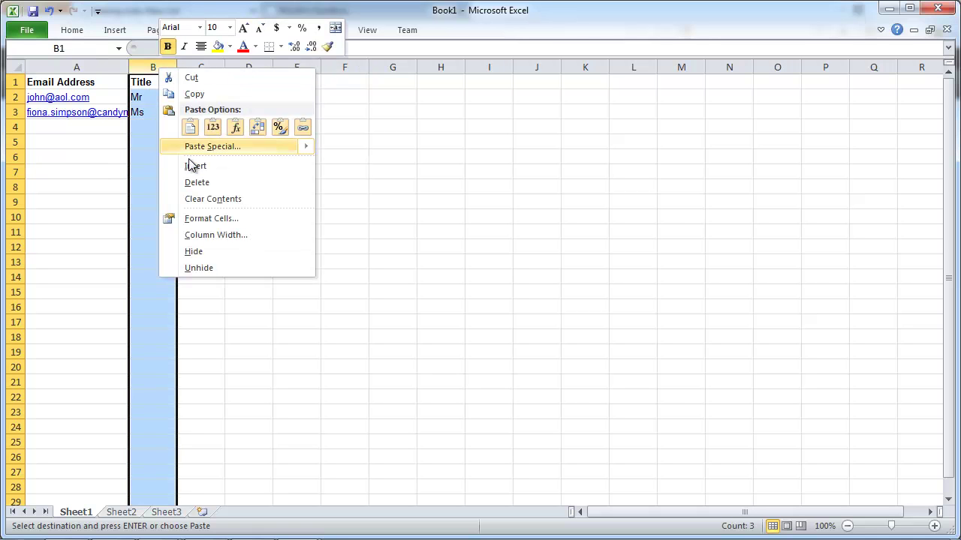
pyautogui.click(197, 182)
pyautogui.click(322, 157)
pyautogui.moveTo(177, 67); pyautogui.dragTo(217, 63)
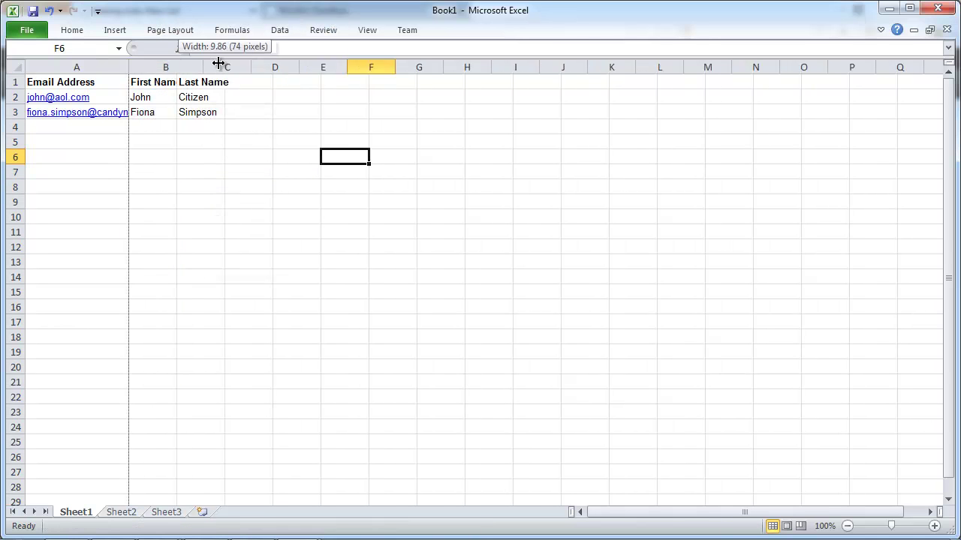
pyautogui.moveTo(218, 63); pyautogui.dragTo(227, 66)
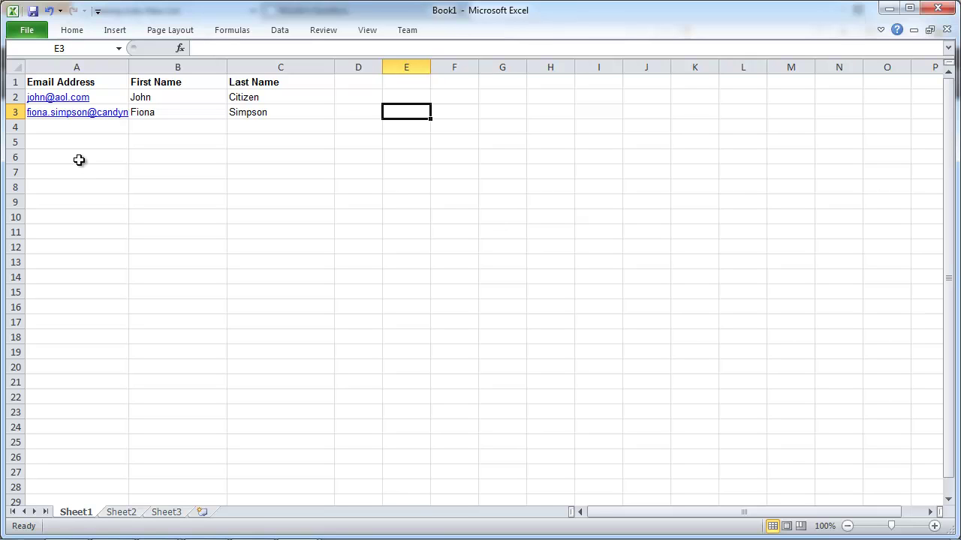
# Open the Save As dialog for the Book1 workbook and choose CSV (Comma delimited) as the file type.
pyautogui.click(79, 160)
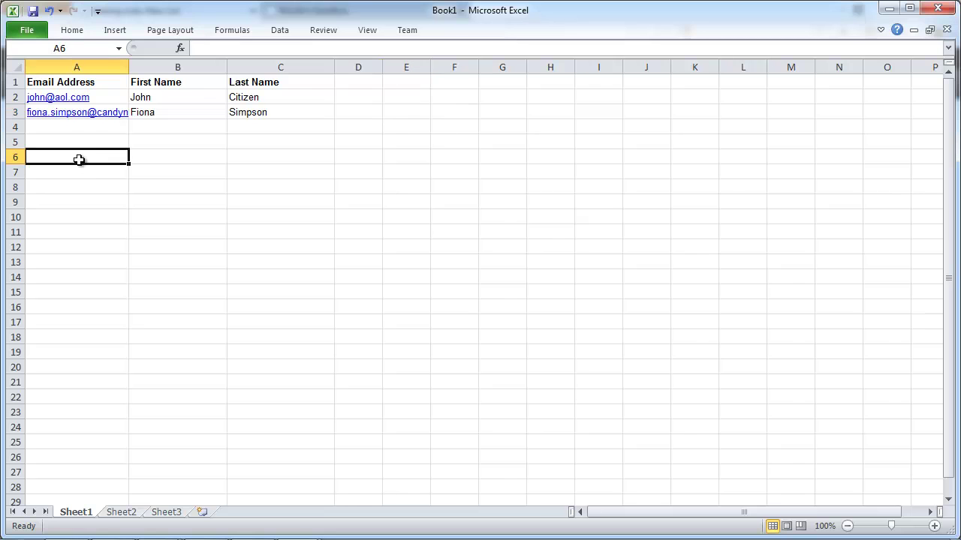
pyautogui.click(298, 164)
pyautogui.click(26, 30)
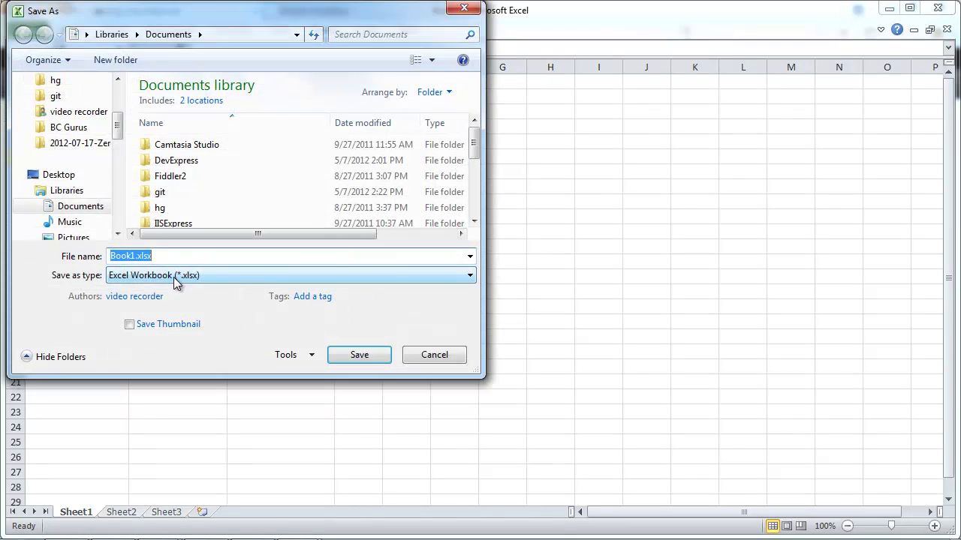
pyautogui.click(173, 277)
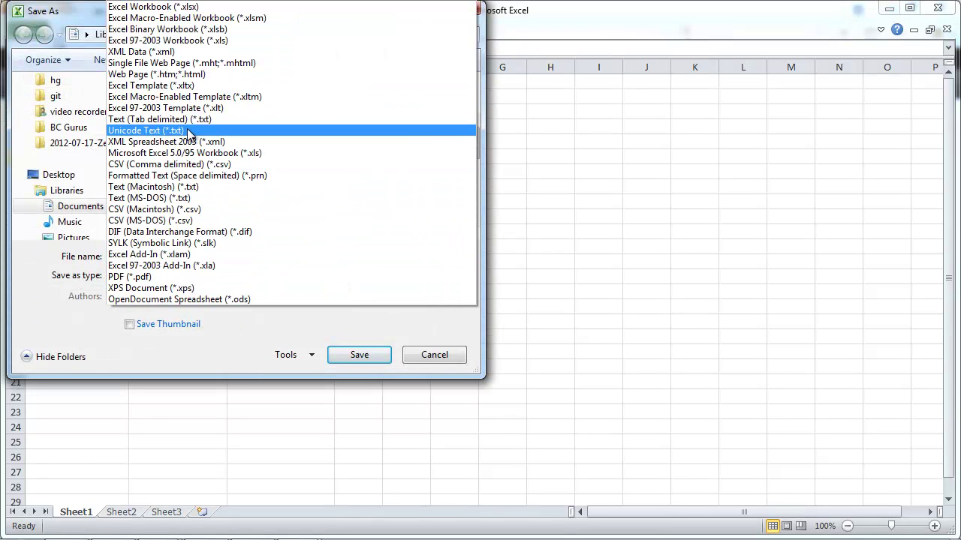
pyautogui.click(188, 164)
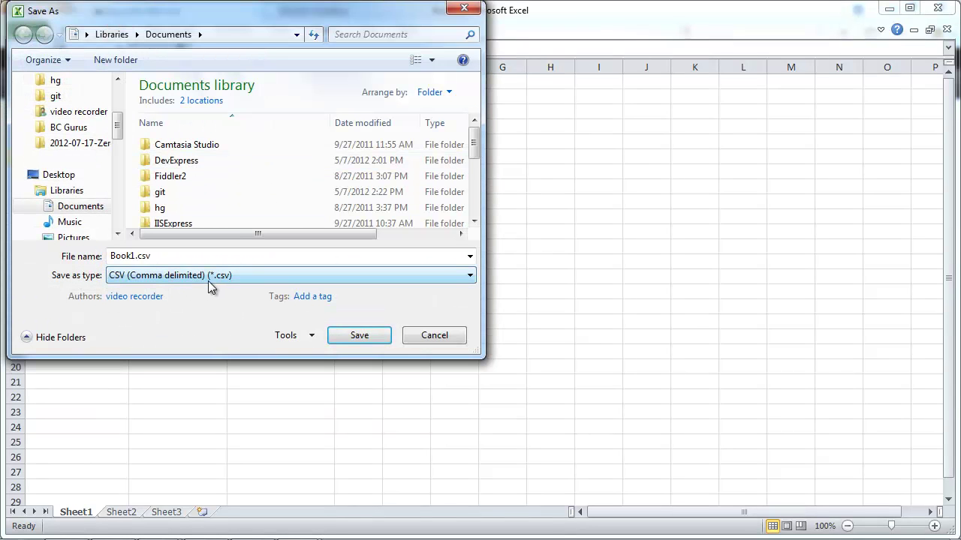
# Save the CSV file to the Desktop under the name clientlist.csv, accepting the format prompts.
pyautogui.moveTo(259, 24); pyautogui.dragTo(345, 91)
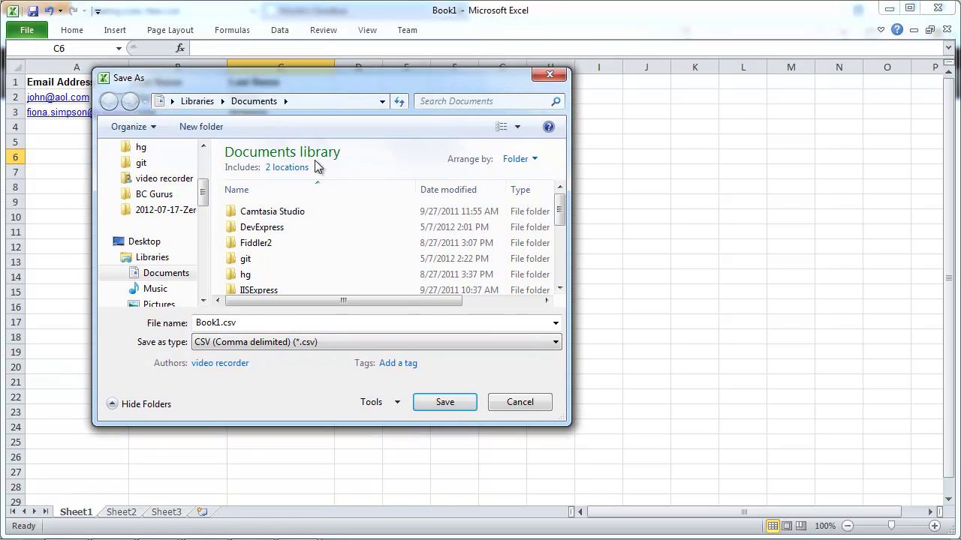
pyautogui.scroll(3, 202, 209)
pyautogui.click(150, 201)
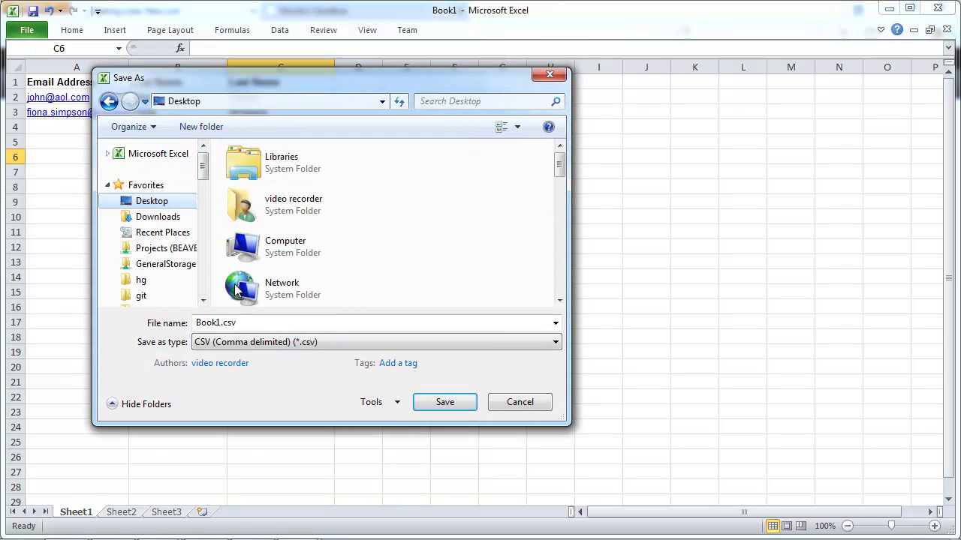
pyautogui.click(261, 319)
pyautogui.moveTo(217, 323); pyautogui.dragTo(130, 339)
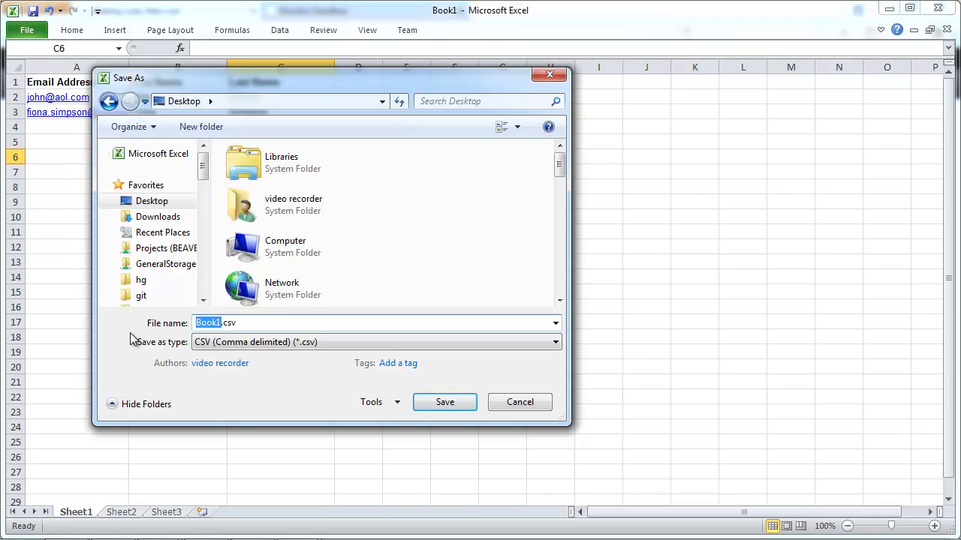
pyautogui.write('clients')
pyautogui.press('BackSpace')
pyautogui.write('list')
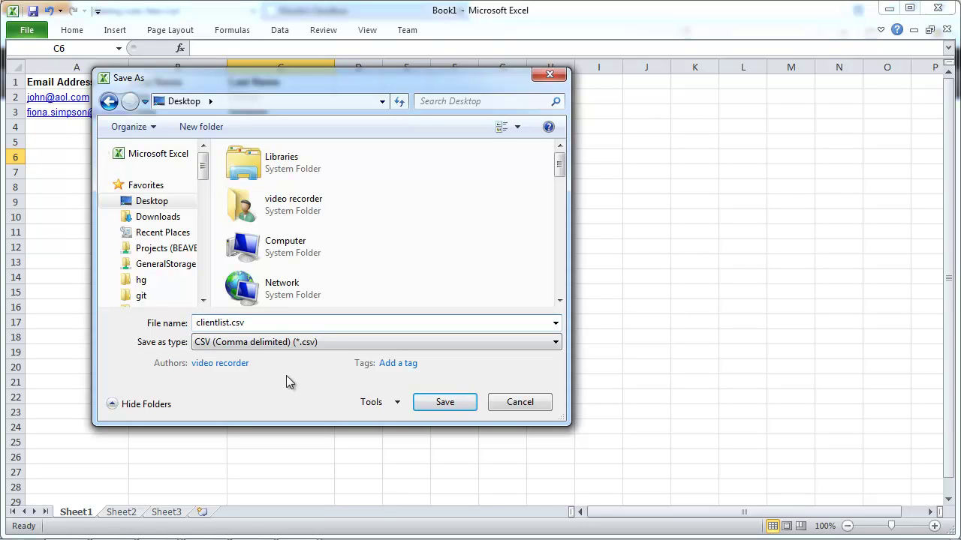
pyautogui.click(449, 321)
pyautogui.click(412, 324)
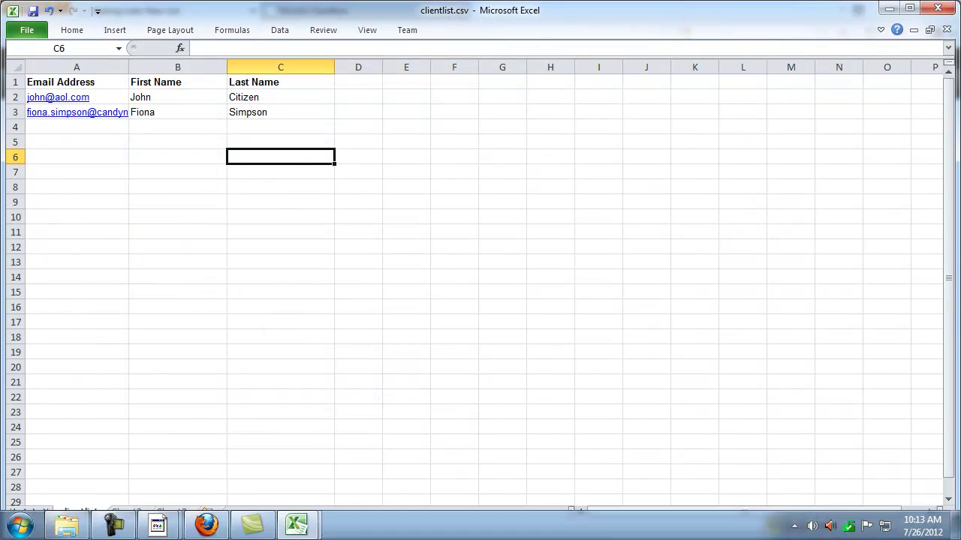
# Switch to Firefox, import clientlist.csv from the Desktop into New List as comma delimited with column headers, and view the list's subscribers.
pyautogui.click(207, 524)
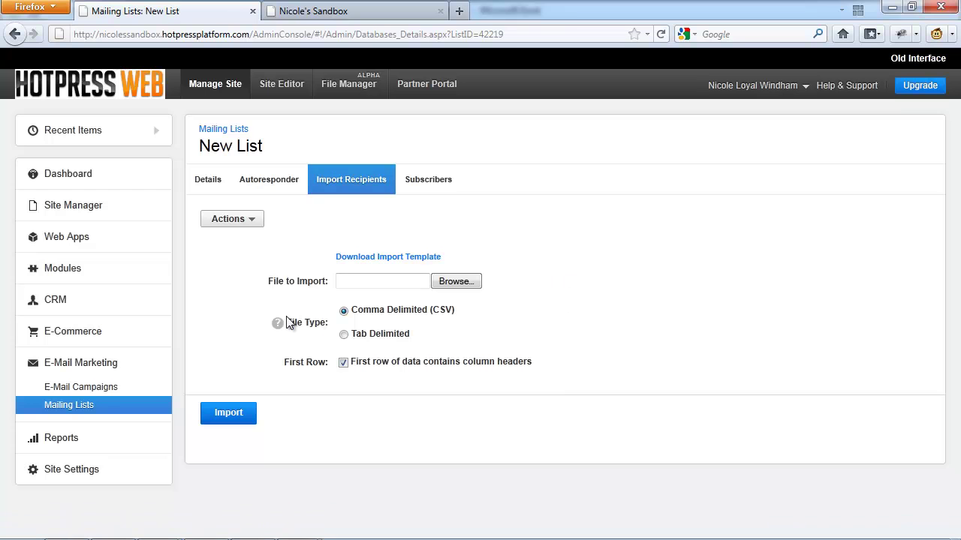
pyautogui.click(450, 283)
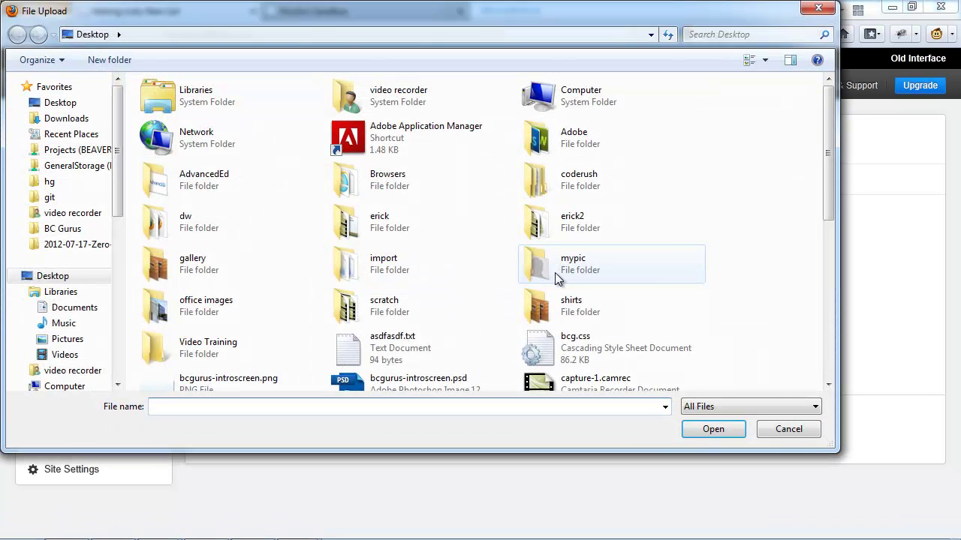
pyautogui.write('cli')
pyautogui.press('Down')
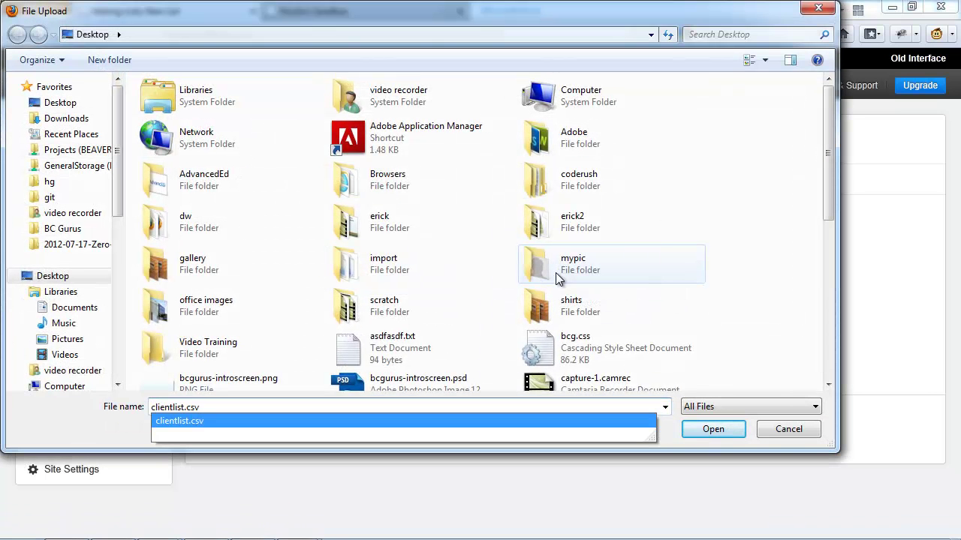
pyautogui.click(631, 422)
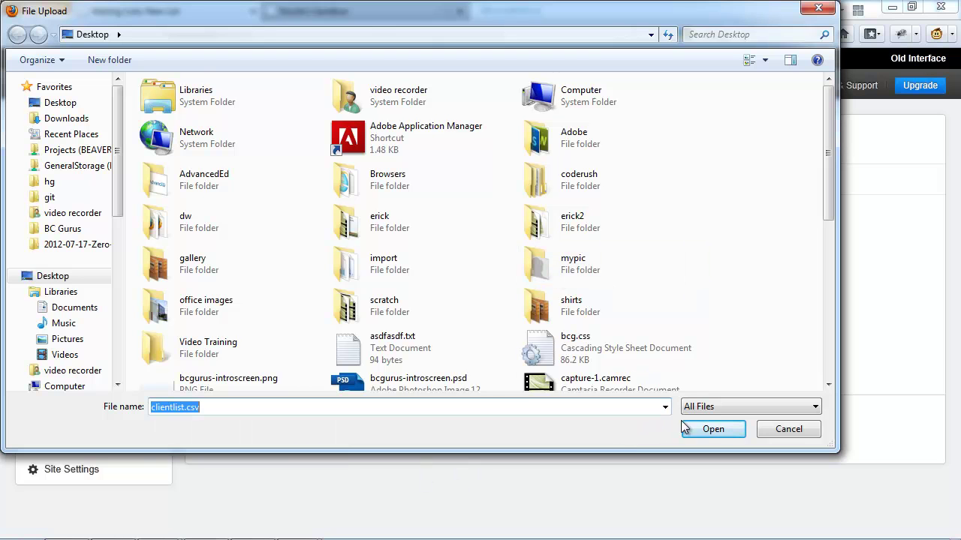
pyautogui.click(713, 428)
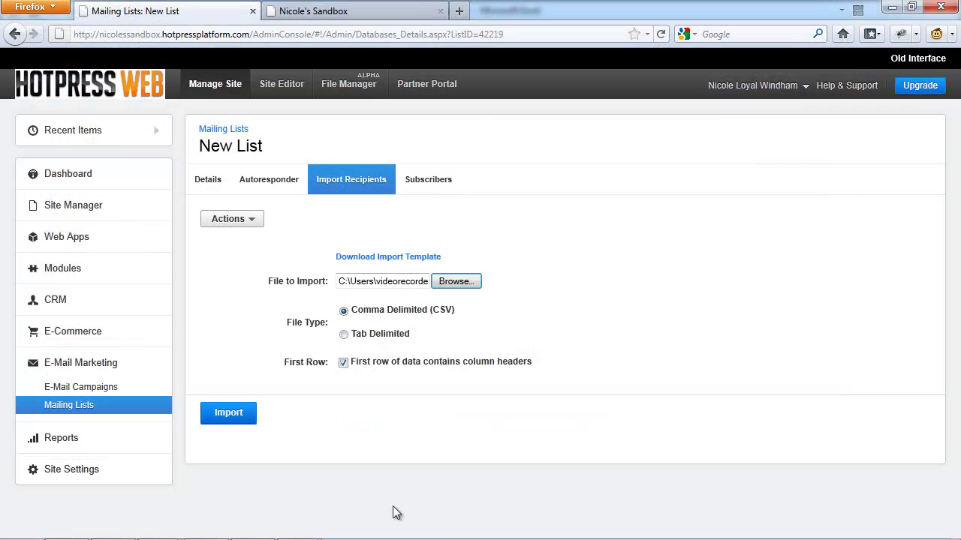
pyautogui.click(223, 412)
pyautogui.click(658, 260)
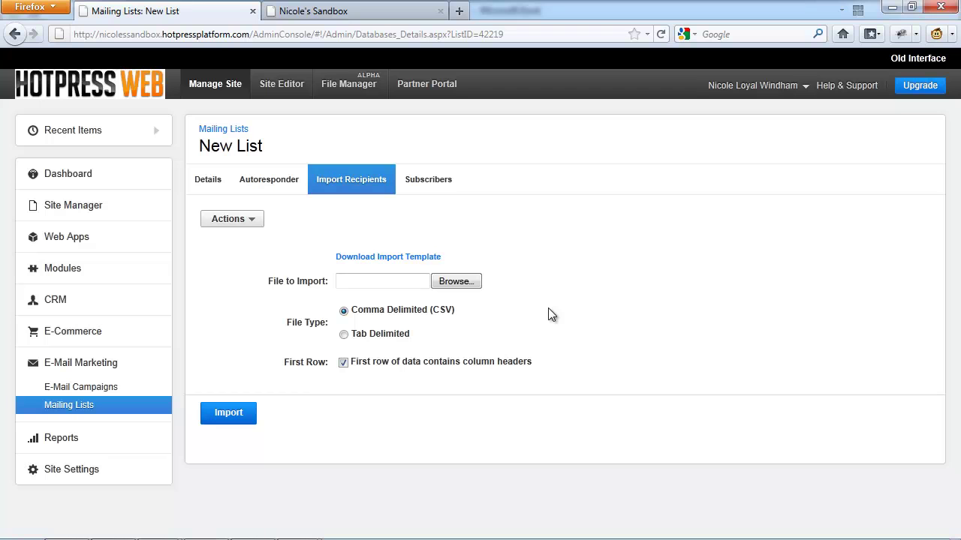
pyautogui.click(425, 184)
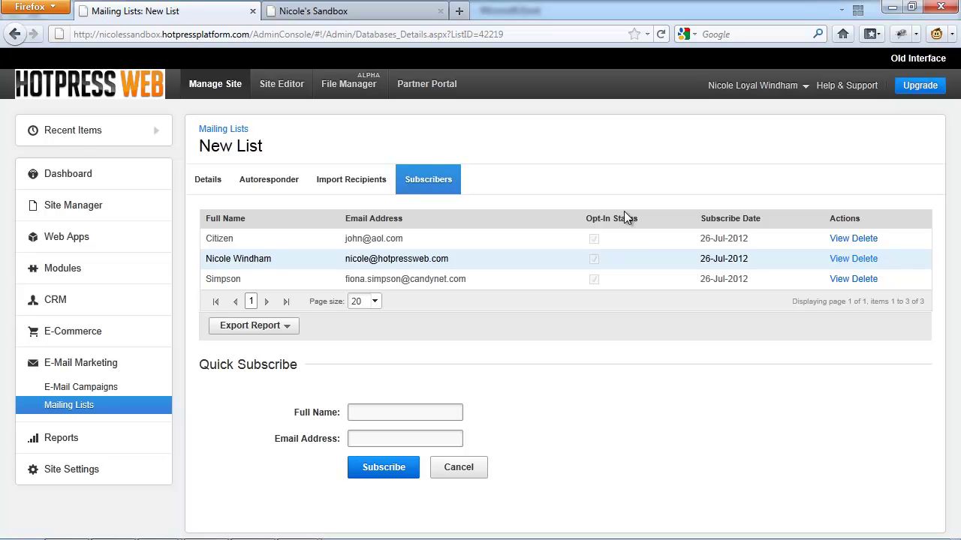
# Append &OPTIN=true after the ListID in the form action URL in the newsletter signup page's HTML.
pyautogui.click(48, 213)
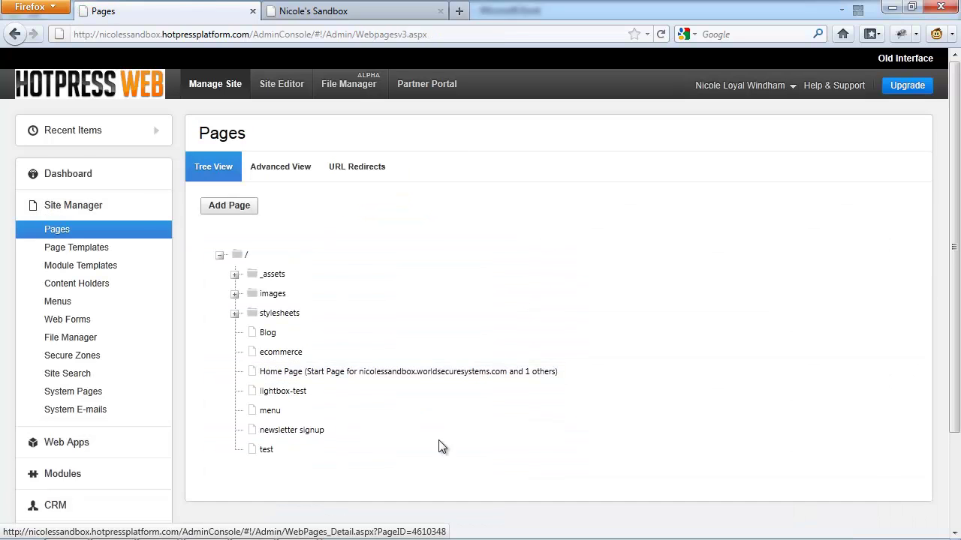
pyautogui.click(316, 436)
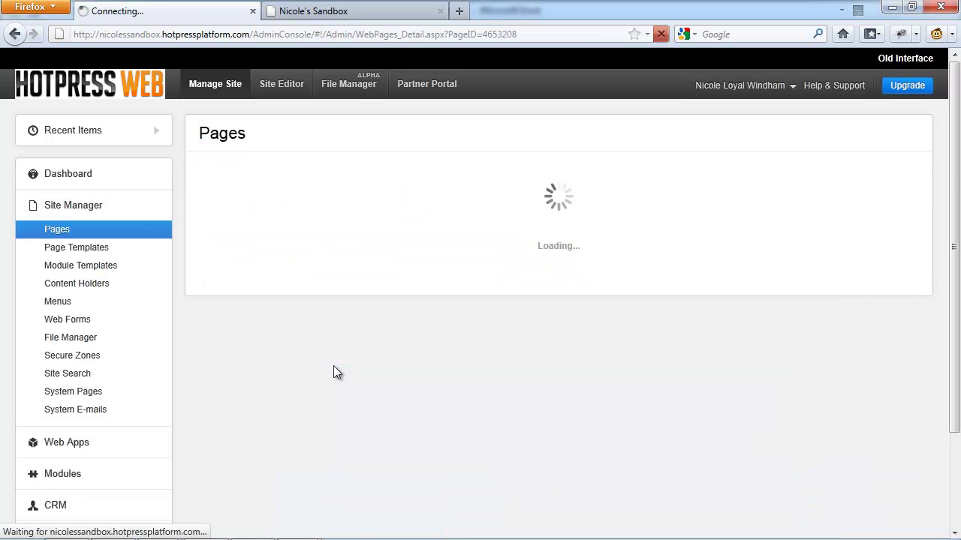
pyautogui.scroll(-4, 376, 390)
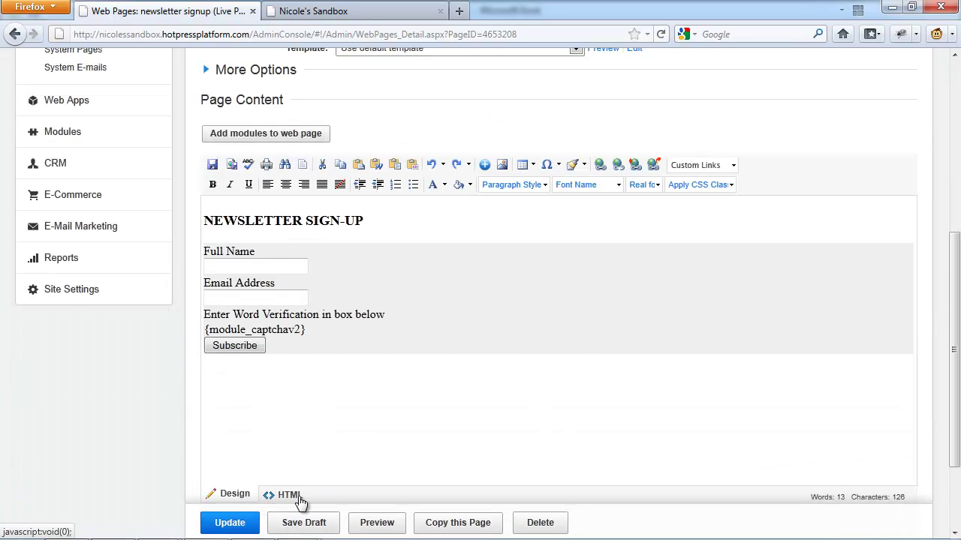
pyautogui.click(291, 497)
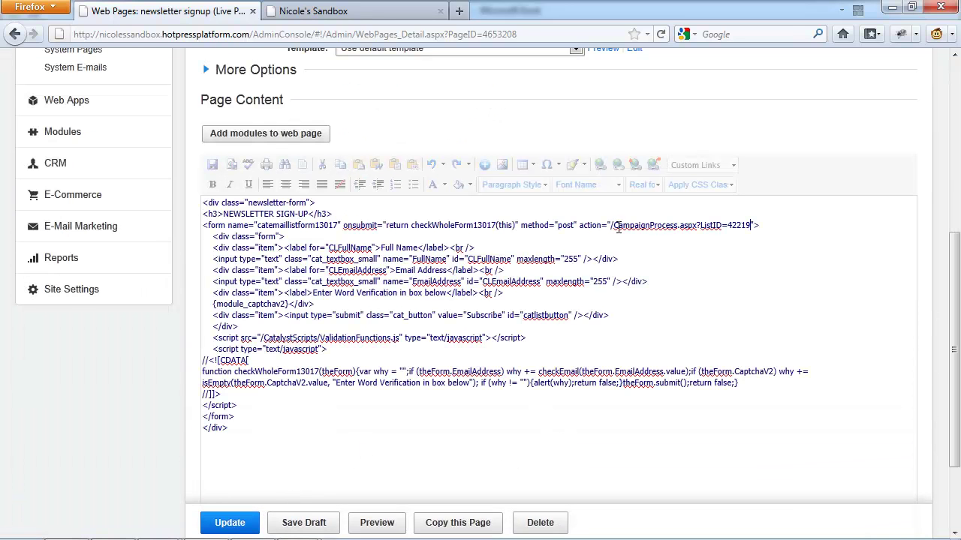
pyautogui.click(752, 231)
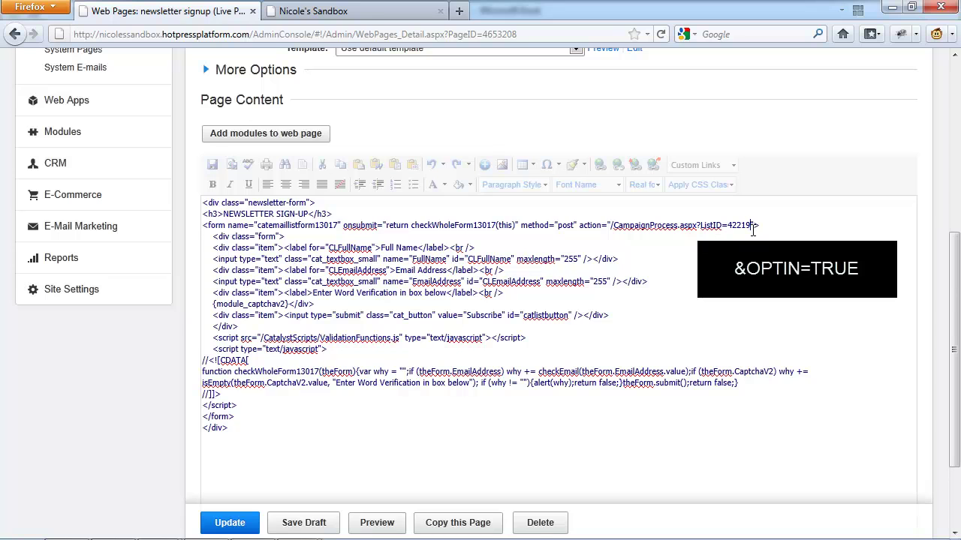
pyautogui.write('&Op')
pyautogui.press('BackSpace')
pyautogui.write('PTIN=true')
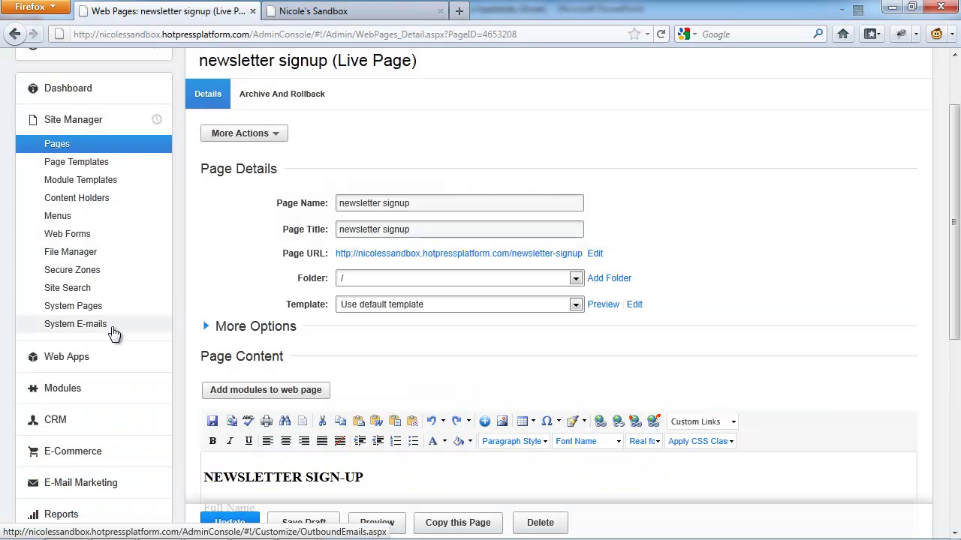
# Open the Double Opt-In Email among the system e-mails and review its sender, subject and message content.
pyautogui.click(108, 331)
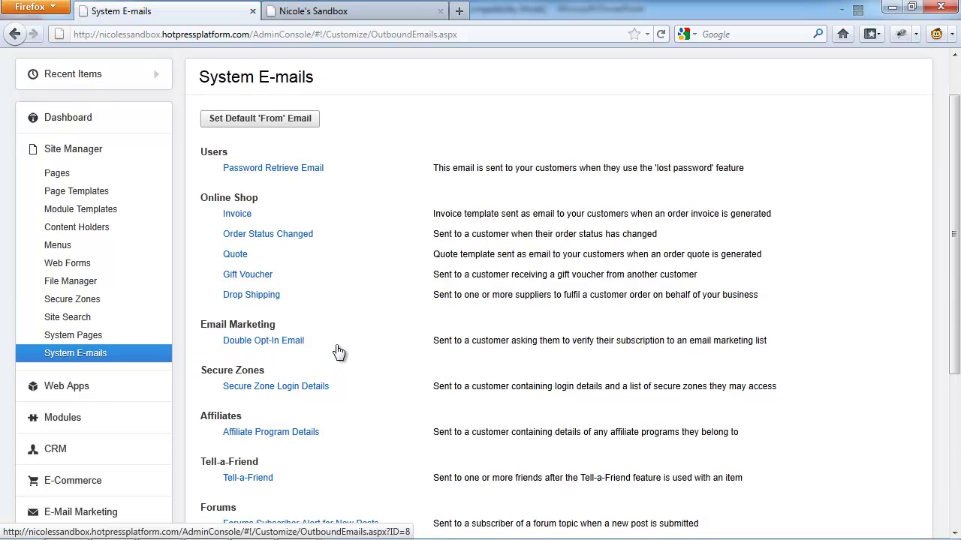
pyautogui.click(285, 342)
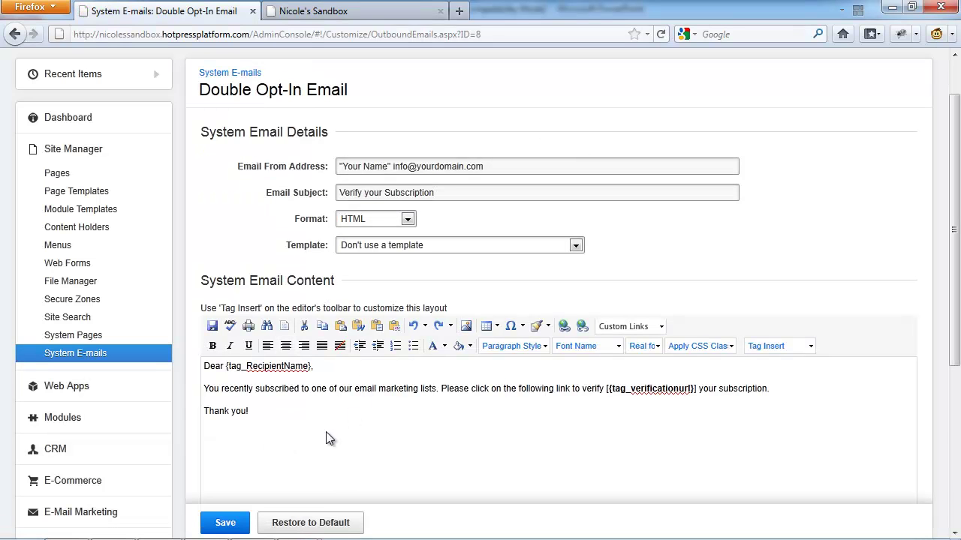
pyautogui.scroll(-2, 320, 440)
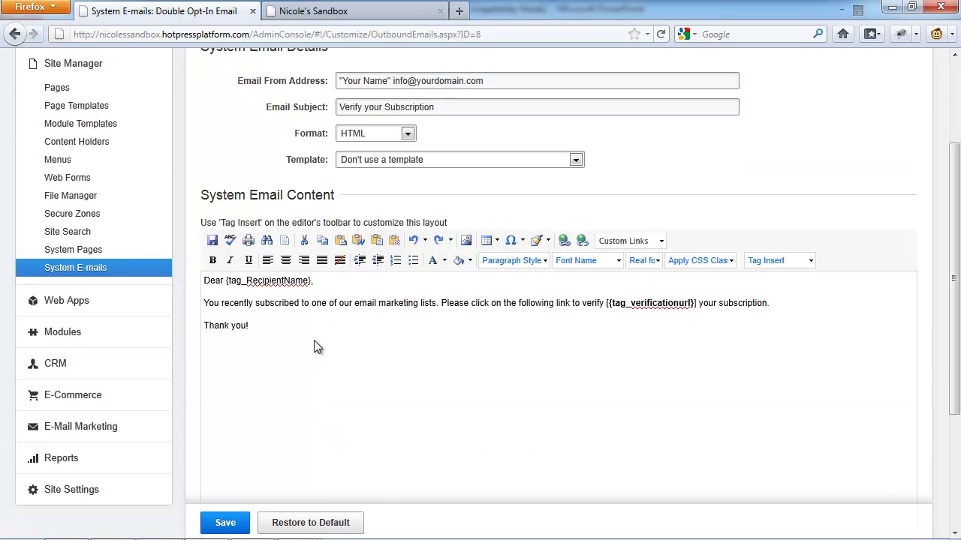
# Open the Subscription Confirmation Request system page and examine the Confirm label inside its confirmation form tag.
pyautogui.click(96, 252)
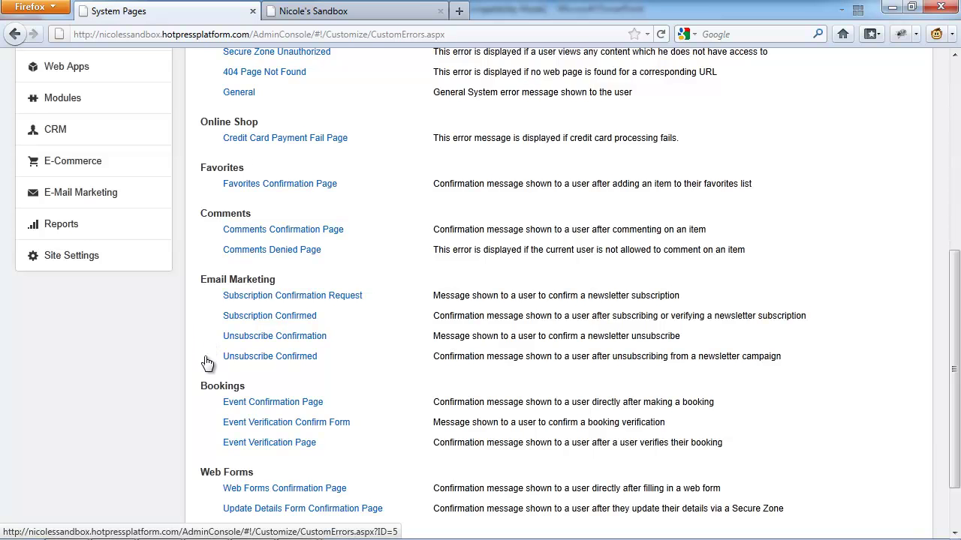
pyautogui.click(247, 297)
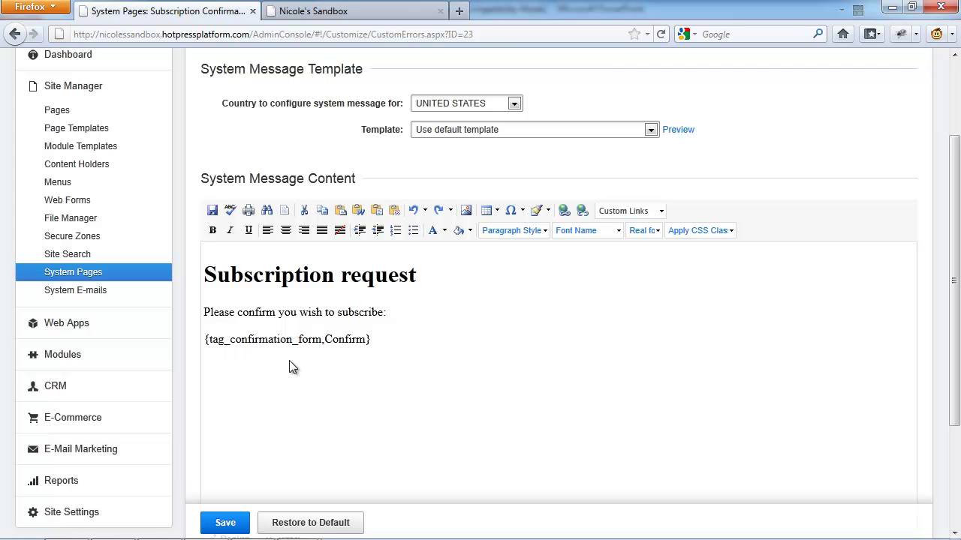
pyautogui.doubleClick(344, 339)
pyautogui.click(352, 342)
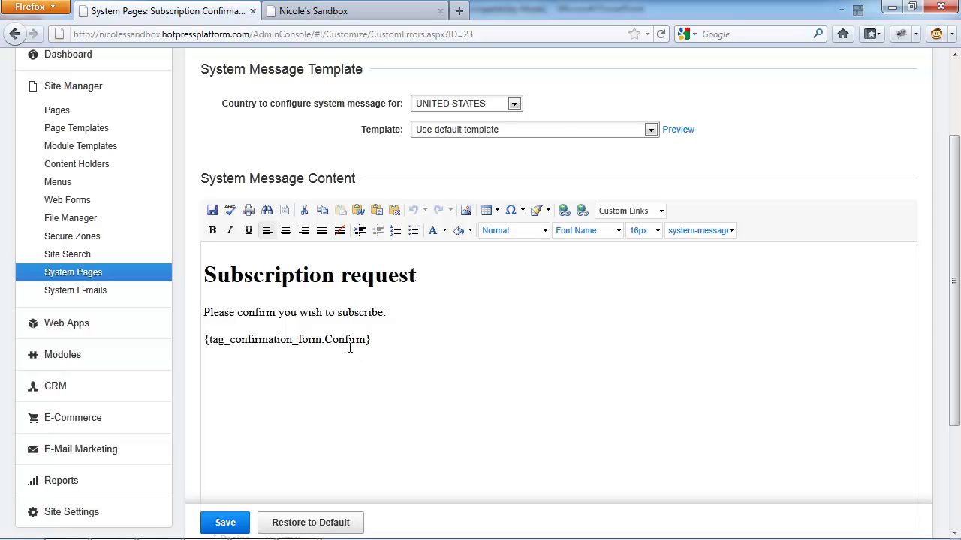
pyautogui.click(365, 341)
pyautogui.doubleClick(352, 341)
pyautogui.click(341, 344)
pyautogui.doubleClick(341, 342)
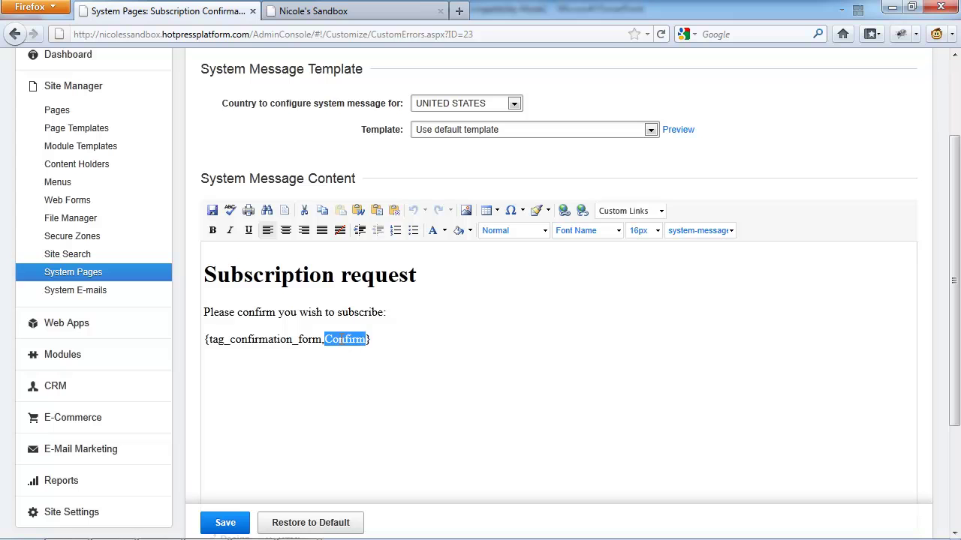
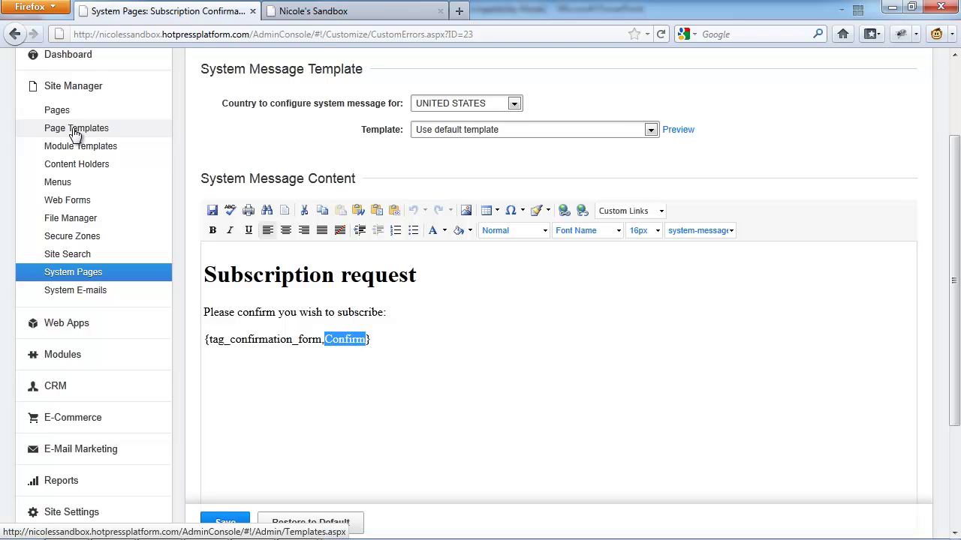
# Append &PageId=/thankyou.html to the form action URL in the newsletter signup page's HTML and update the page.
pyautogui.click(57, 110)
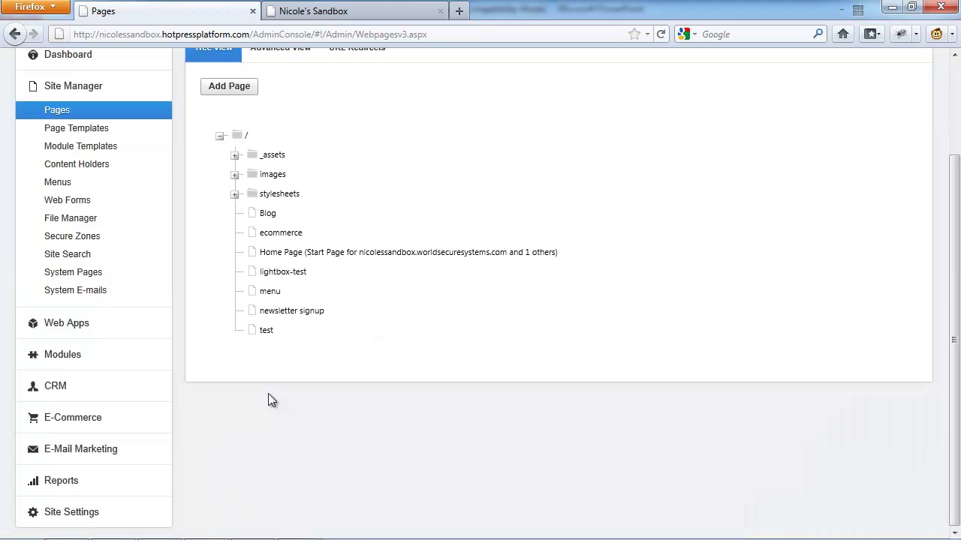
pyautogui.click(282, 313)
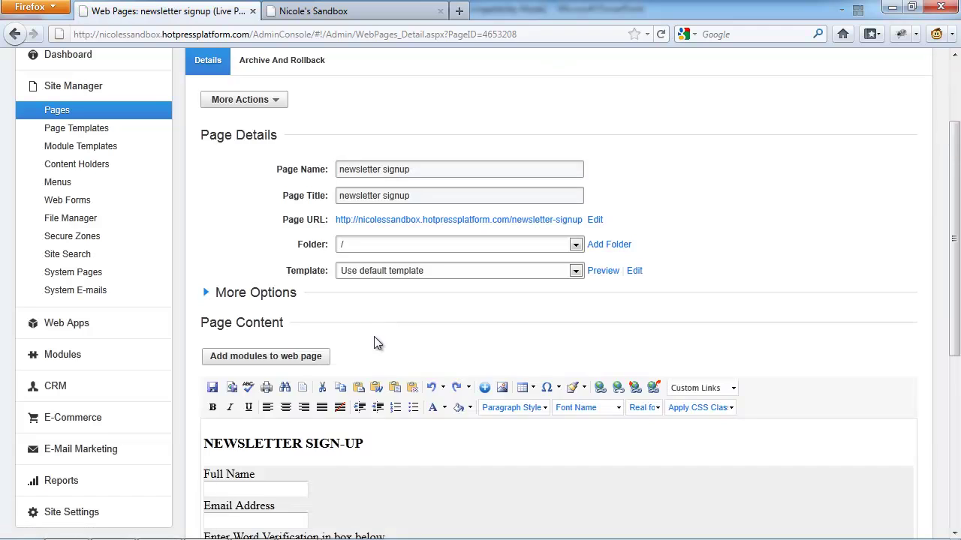
pyautogui.scroll(-5, 375, 346)
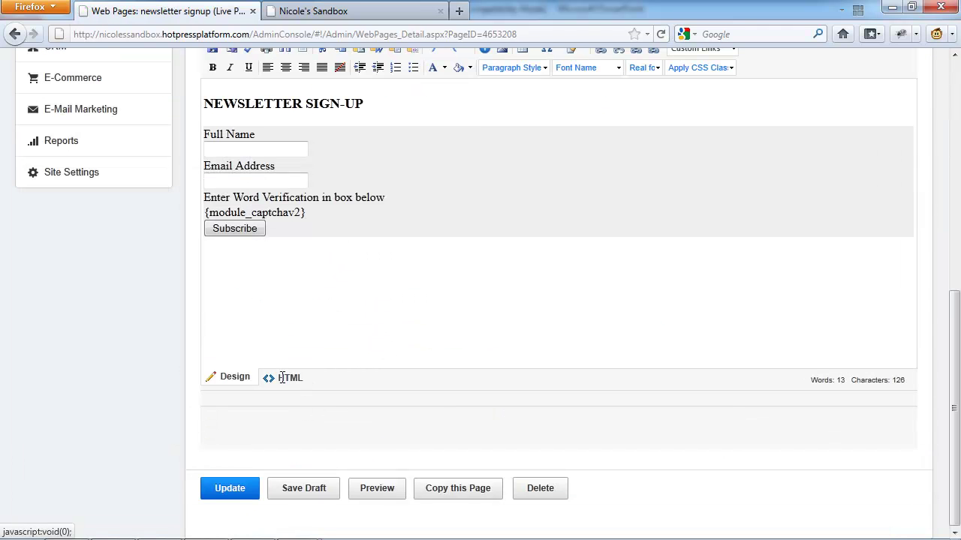
pyautogui.click(289, 380)
pyautogui.click(820, 109)
pyautogui.write('&')
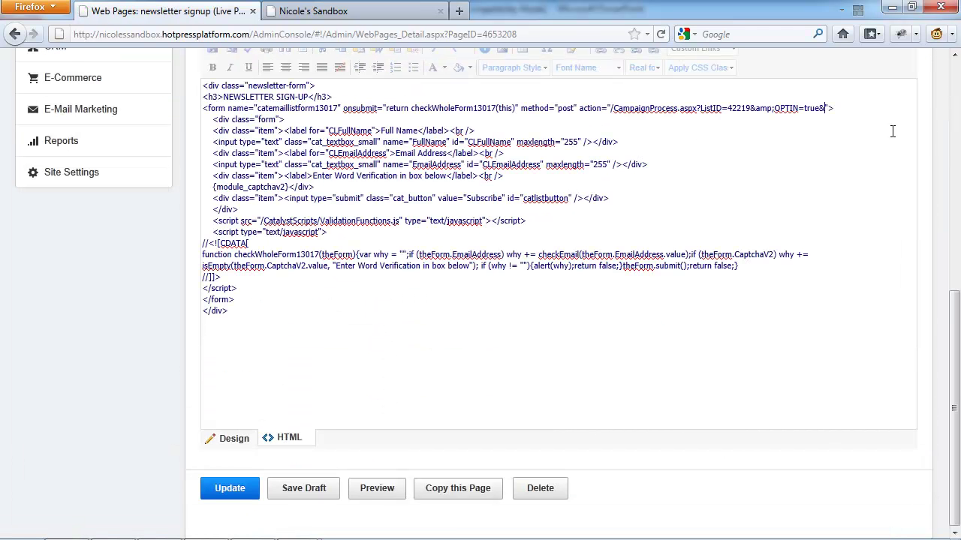
pyautogui.write('PageId=')
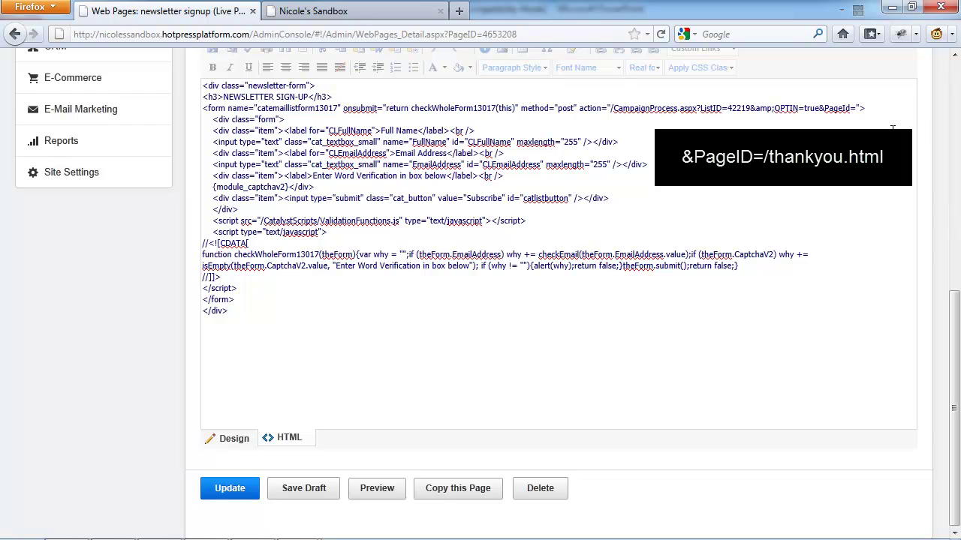
pyautogui.write('/thankyou.html')
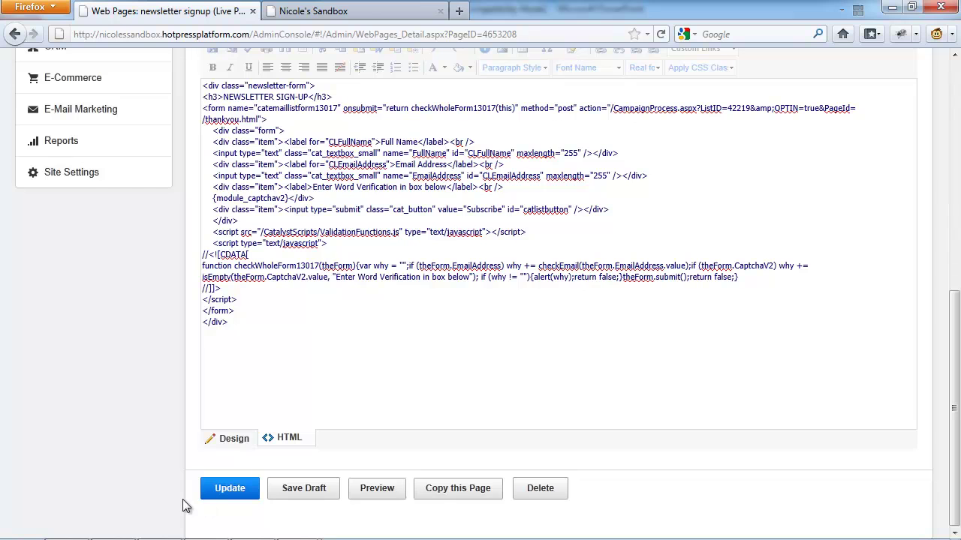
pyautogui.click(220, 503)
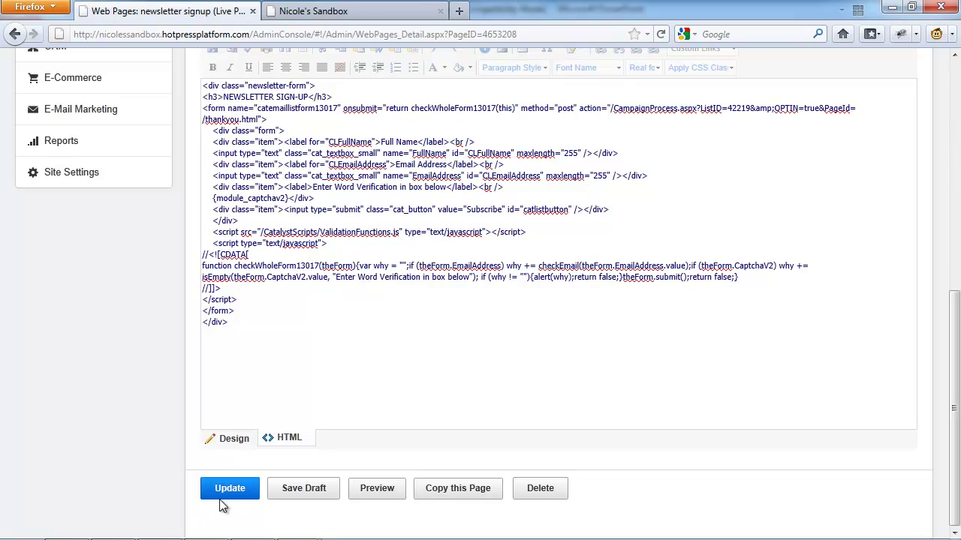